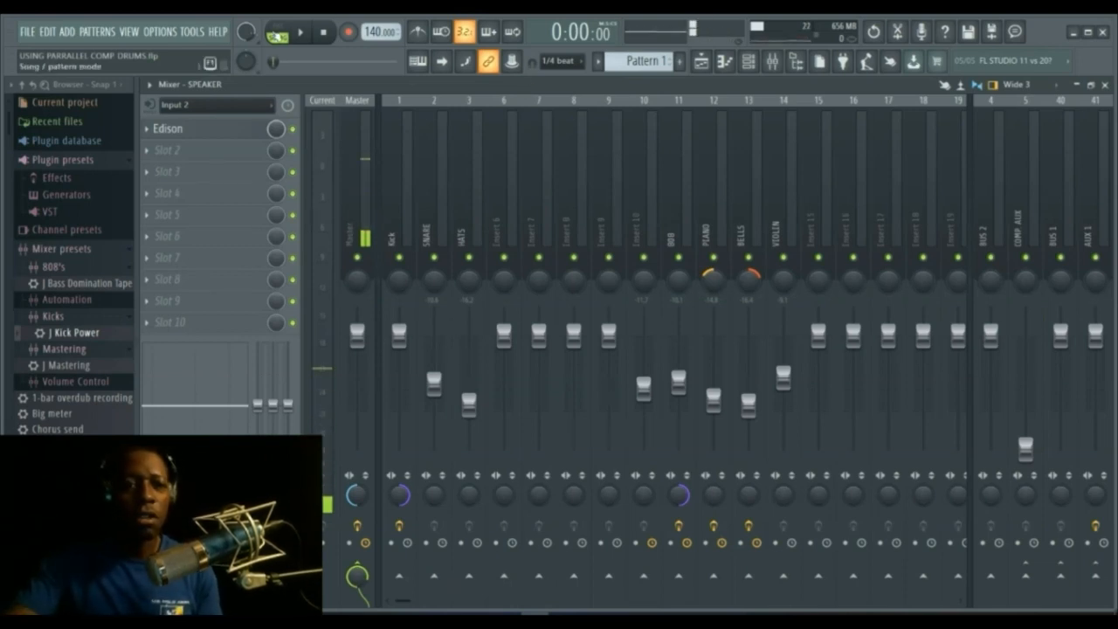
Play the song to audition the current mix, and stop playback
left_click(303, 34)
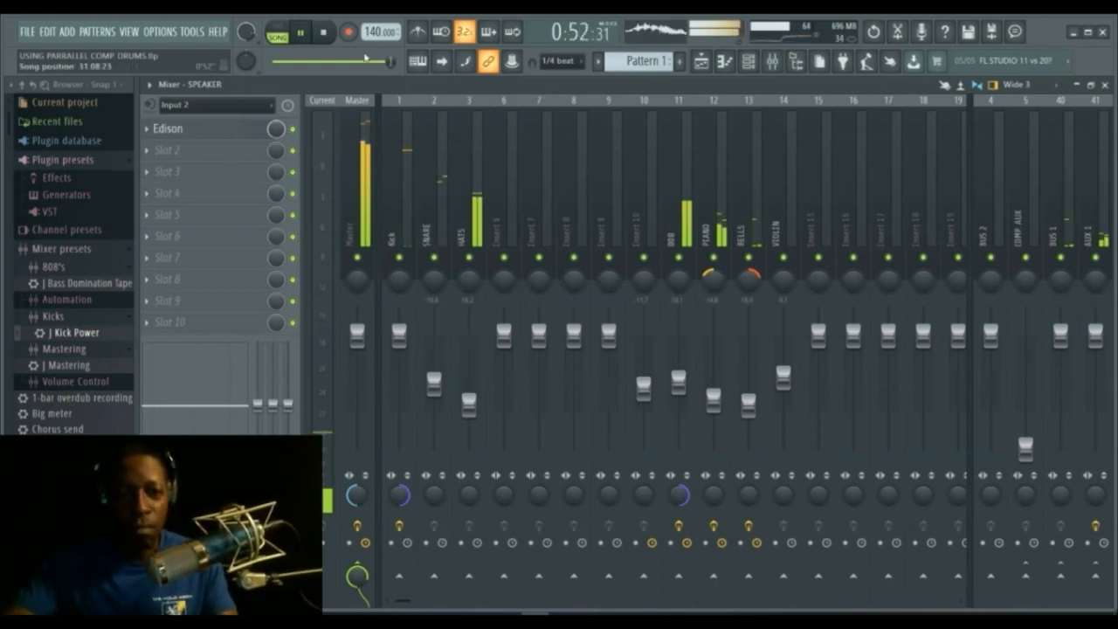
left_click(324, 33)
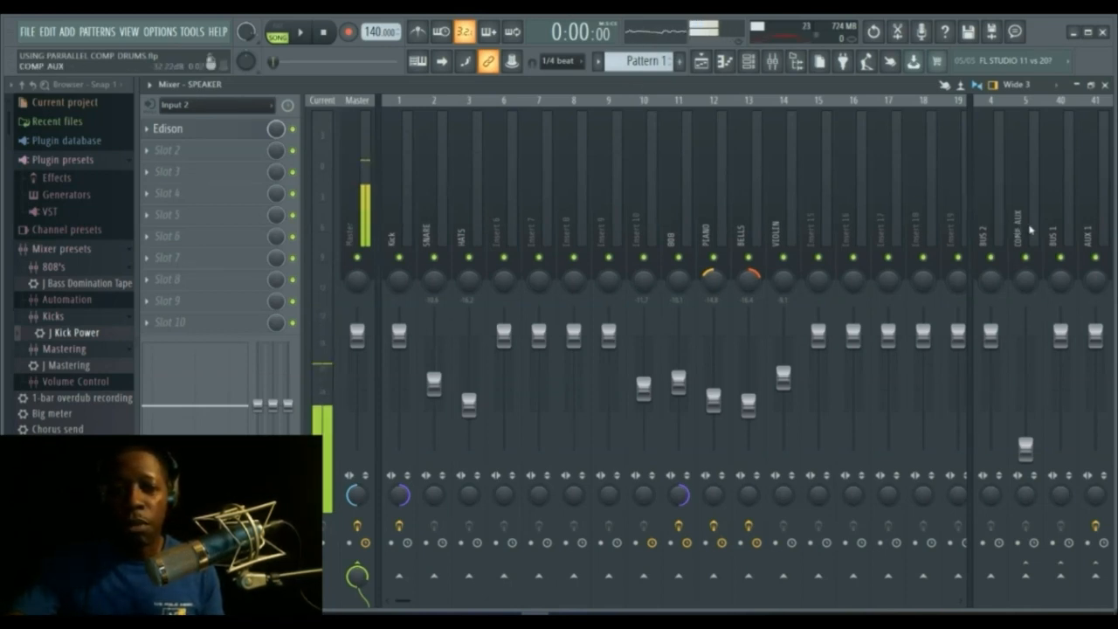
Inspect the routing of the Kick, COMP AUX and BUS 2 mixer tracks
left_click(399, 232)
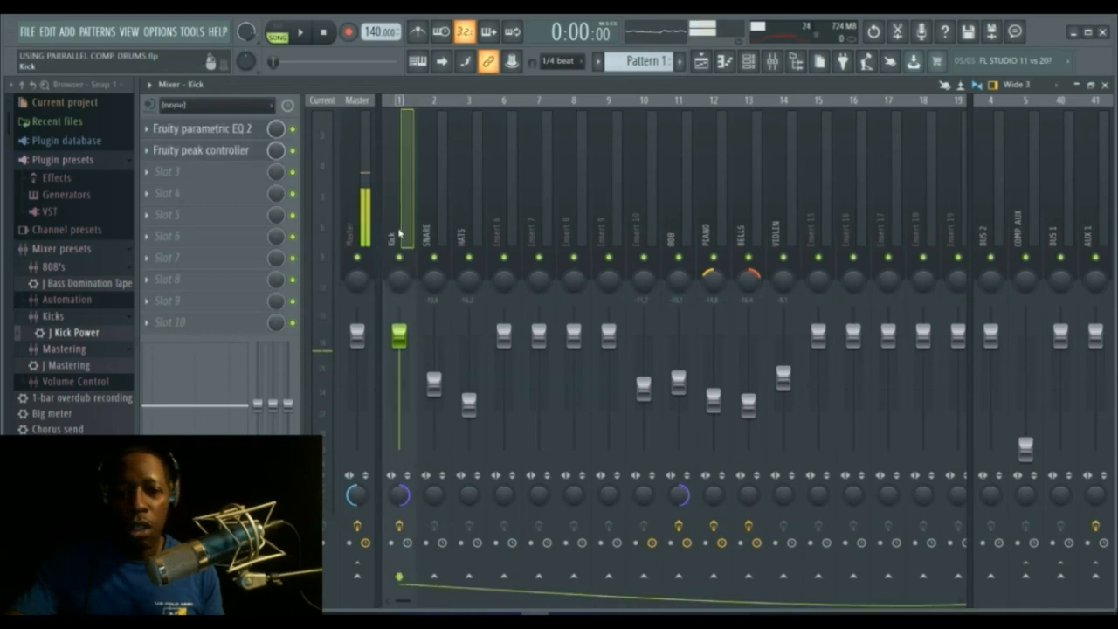
left_click(1019, 226)
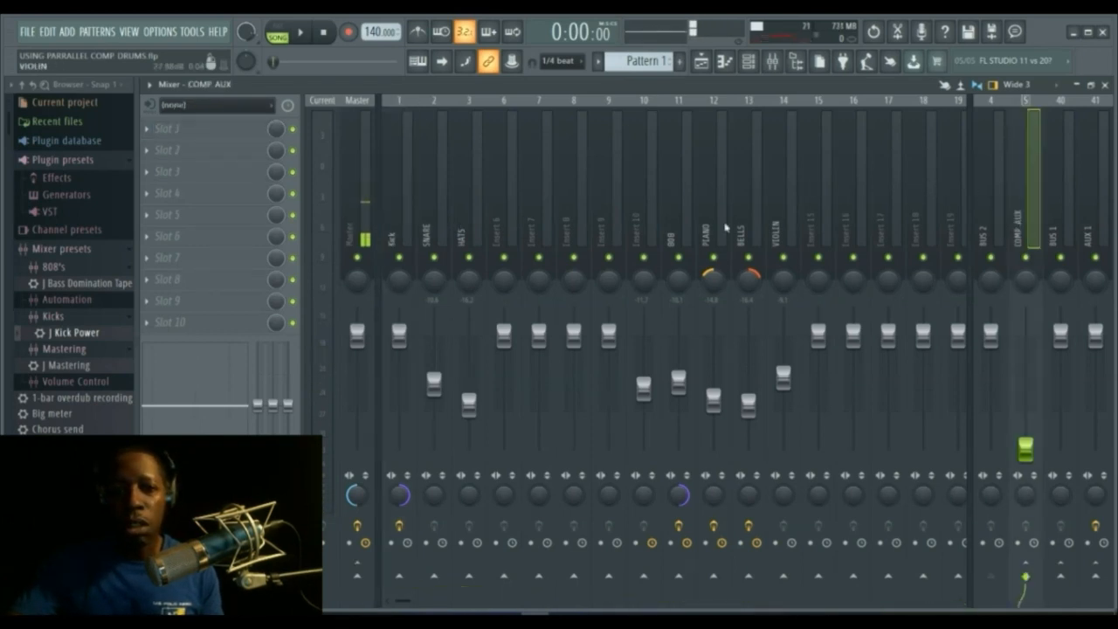
left_click(402, 236)
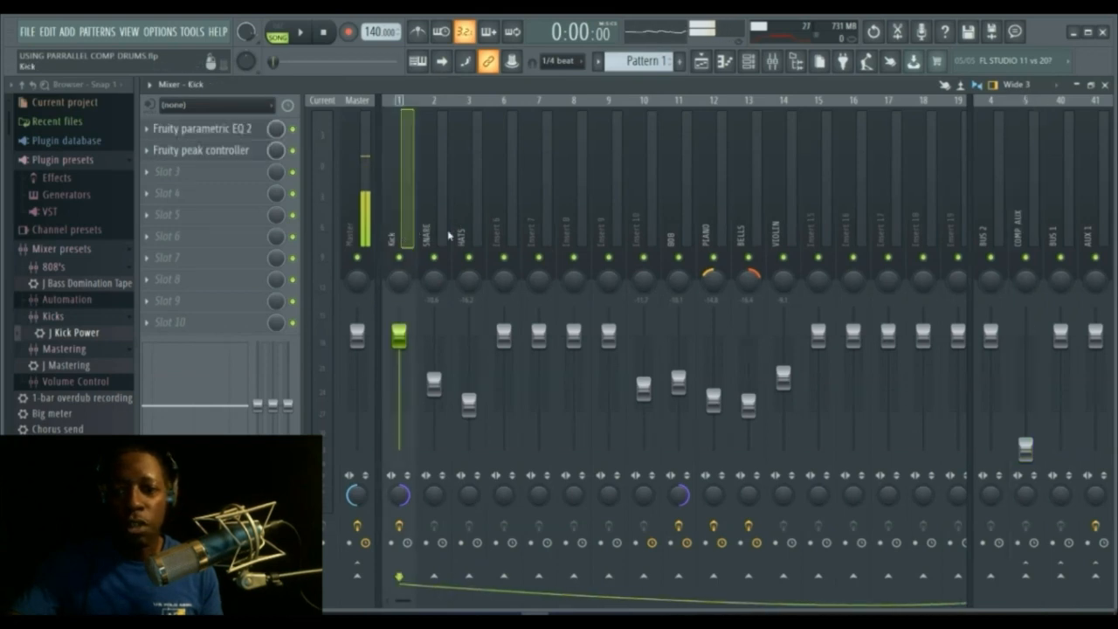
left_click(1026, 216)
left_click(988, 226)
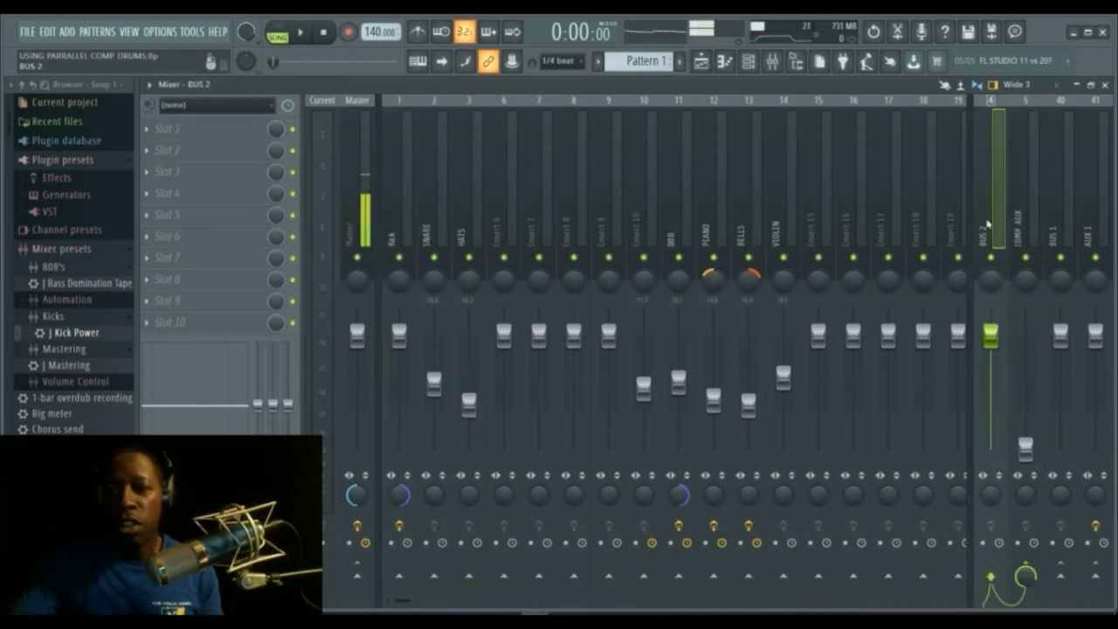
left_click(1026, 229)
left_click(990, 229)
Route the Kick, SNARE and HATS mixer tracks to BUS 2
left_click(405, 236)
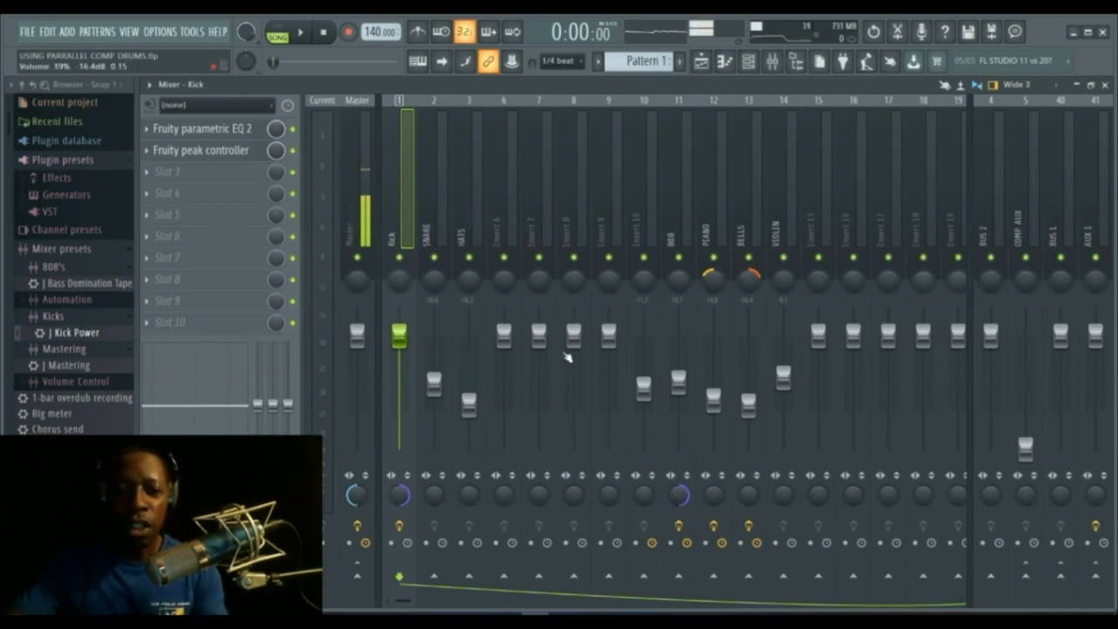
left_click(992, 579)
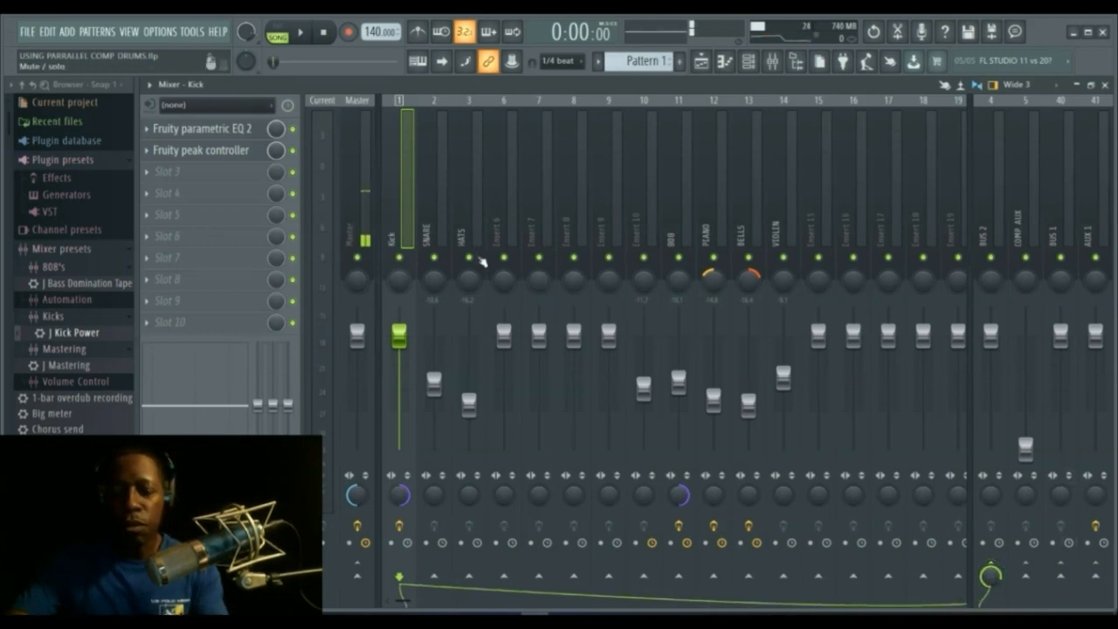
left_click(428, 246)
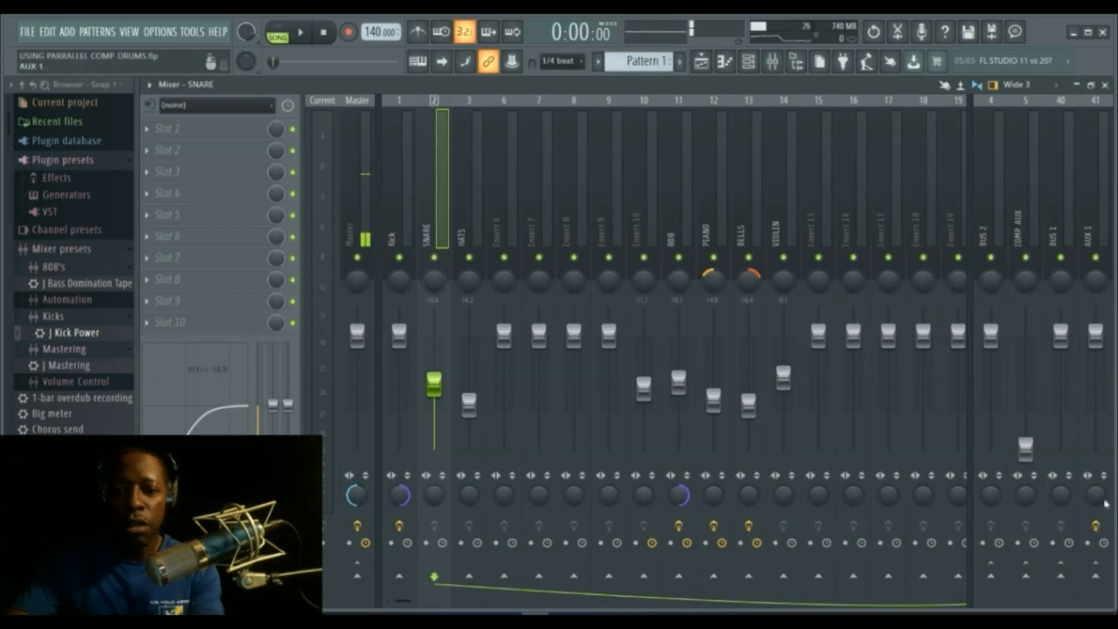
left_click(990, 578)
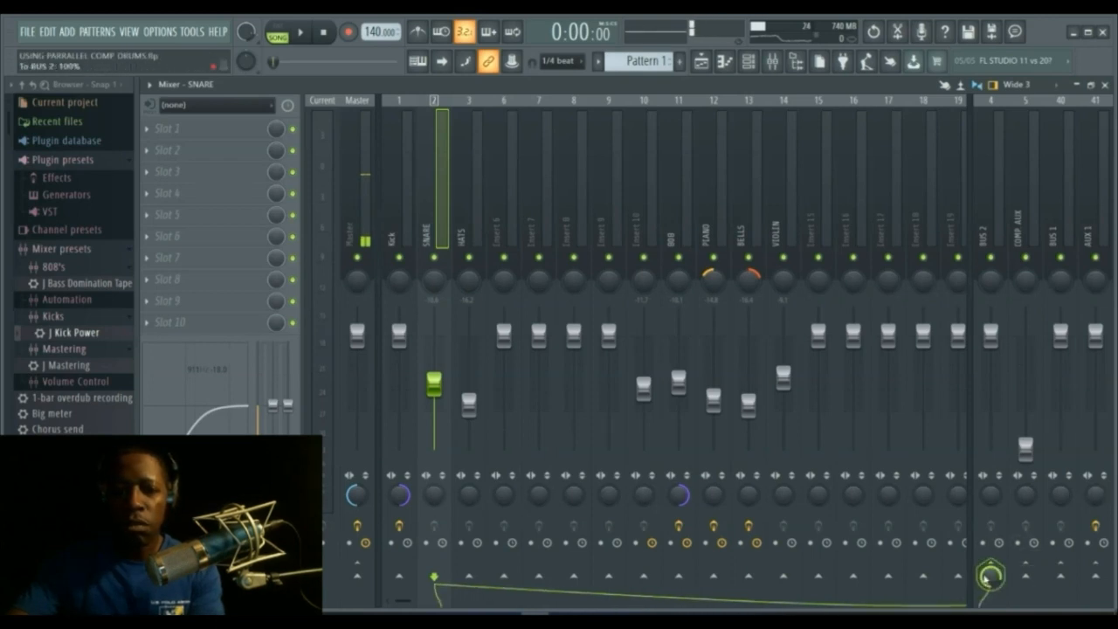
left_click(460, 226)
left_click(990, 578)
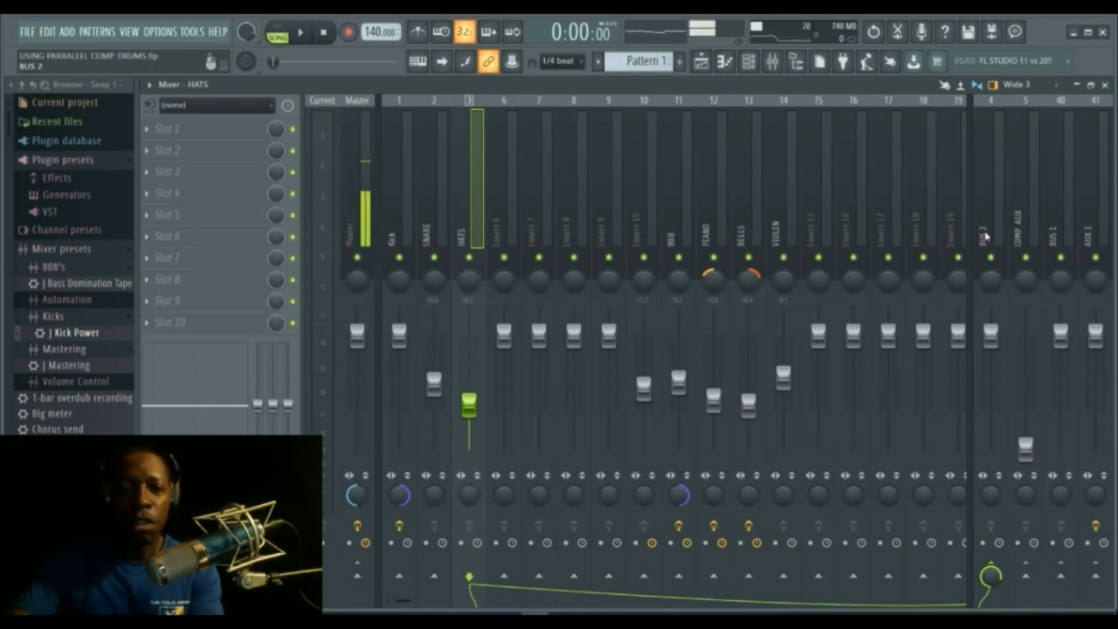
Step through the Kick, SNARE and HATS tracks to check their sends to BUS 2
left_click(400, 229)
key("Right")
key("Right")
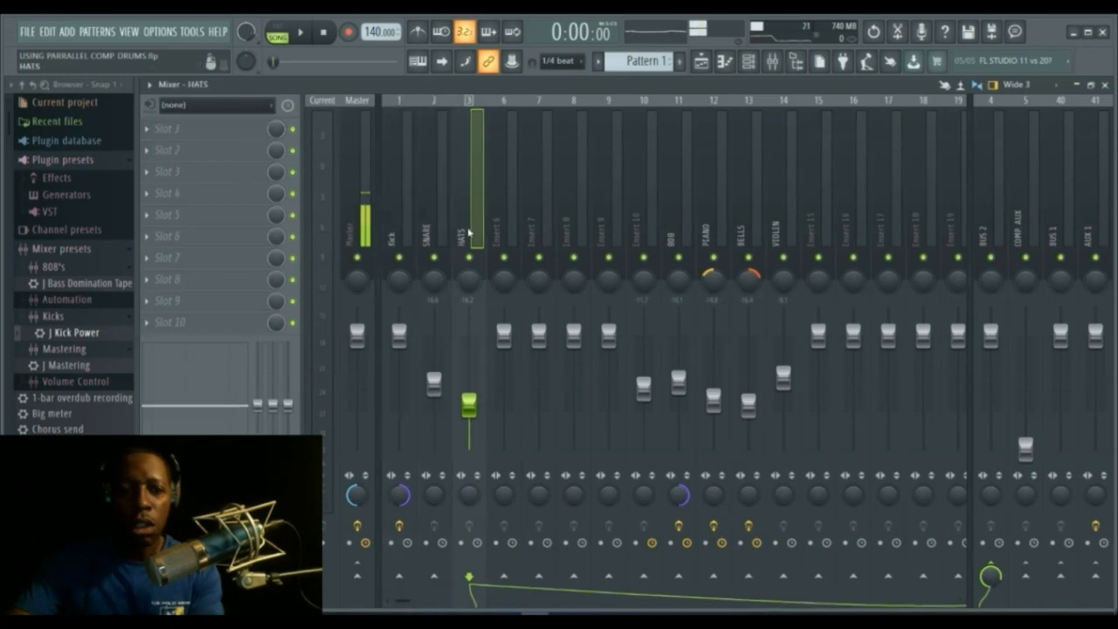
key("Left")
key("Left")
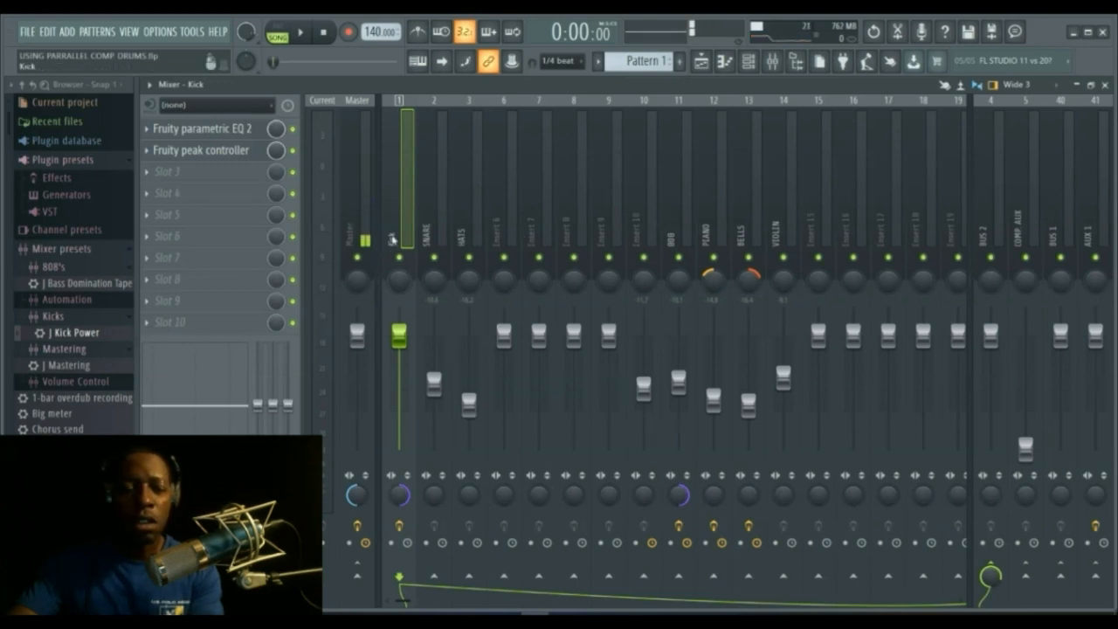
key("Right")
key("Right")
key("Left")
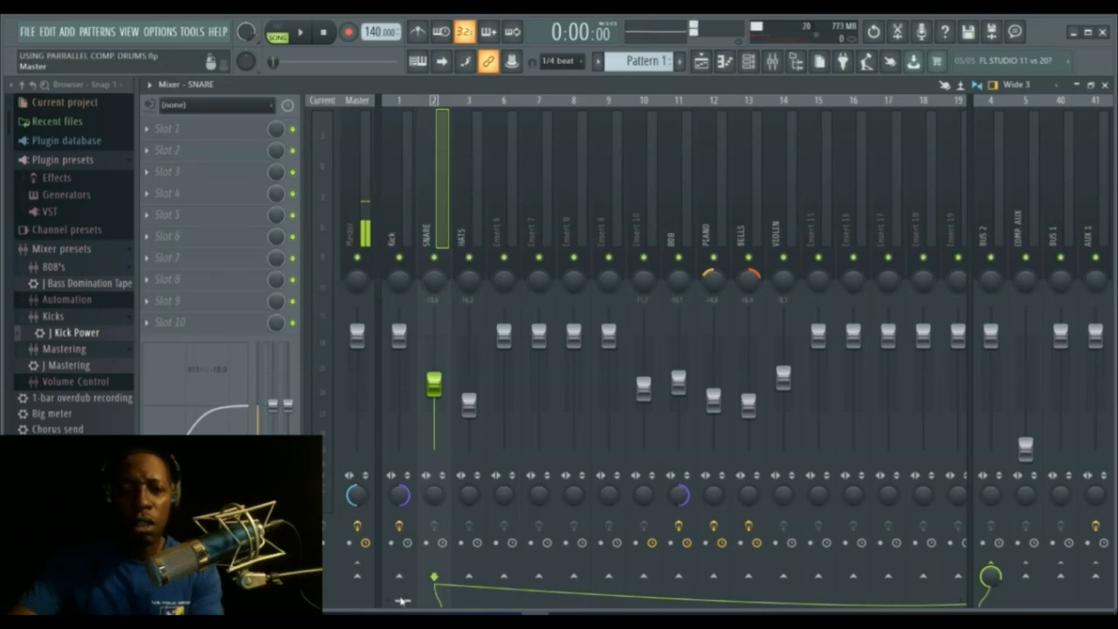
Compare the routing of the drum and 808 tracks, and trace where the Kick's other send leads across the mixer
scroll(402, 601, "left", 1)
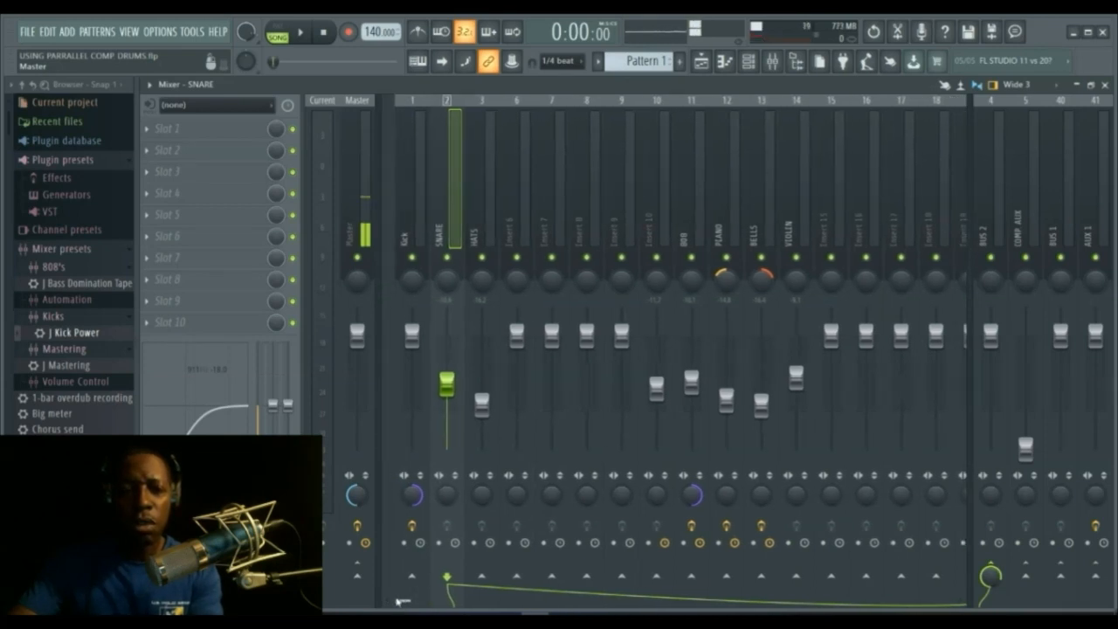
left_click_drag(399, 602, 402, 601)
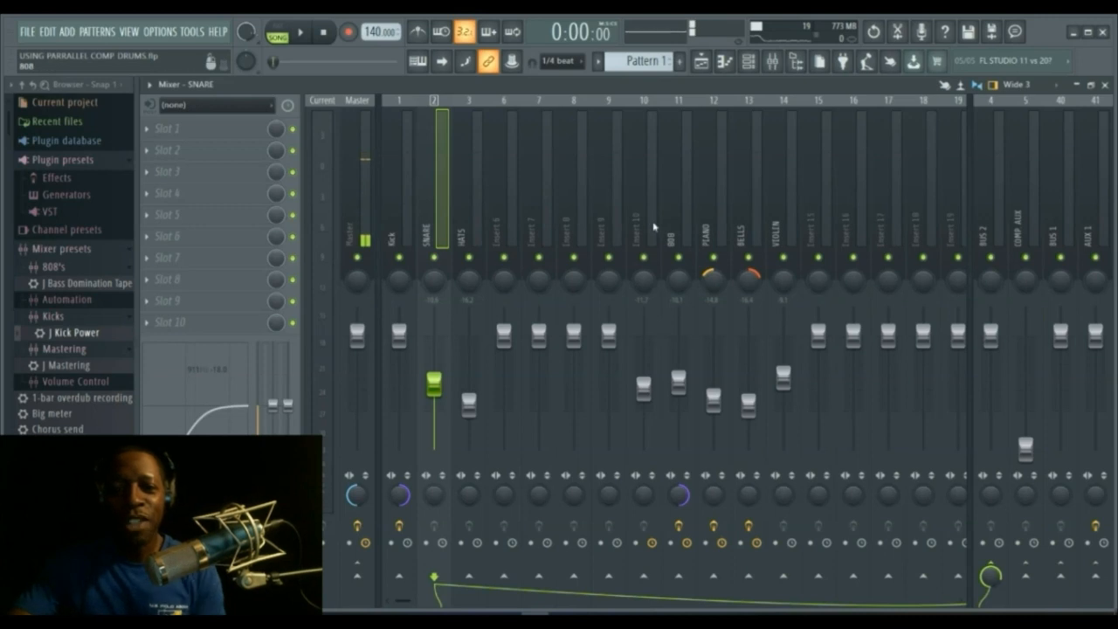
left_click(466, 234)
left_click(439, 235)
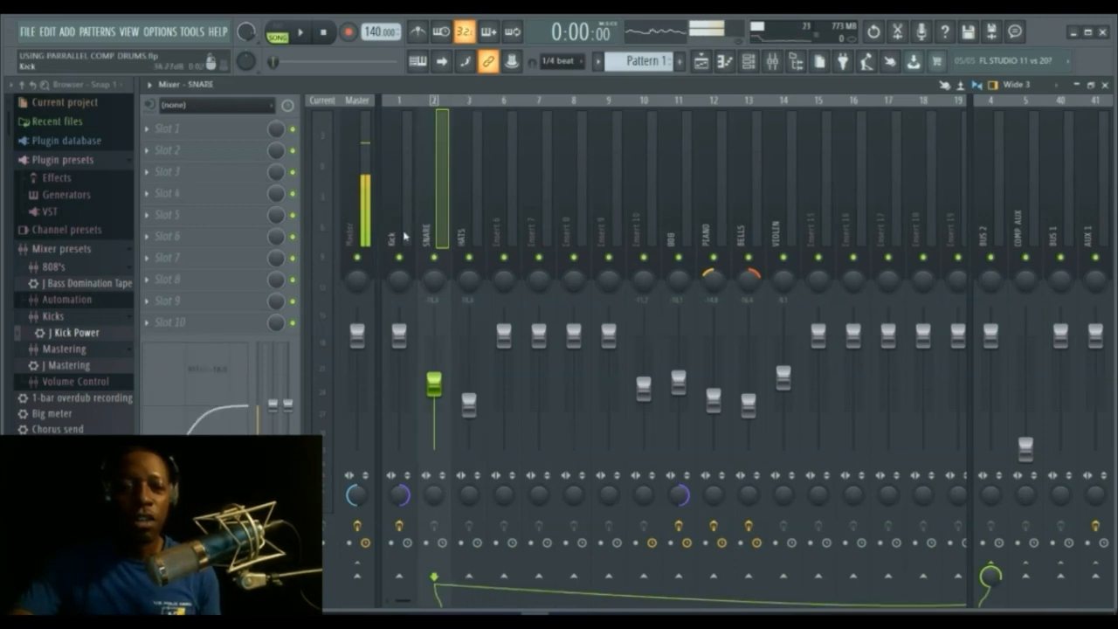
left_click(404, 237)
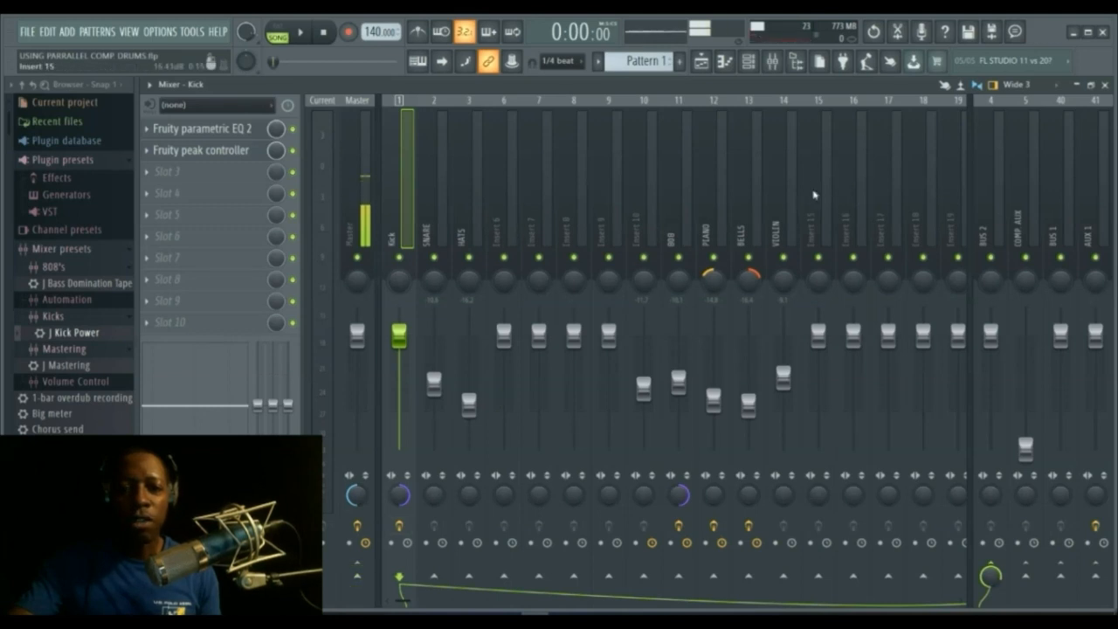
left_click(684, 225)
left_click(394, 229)
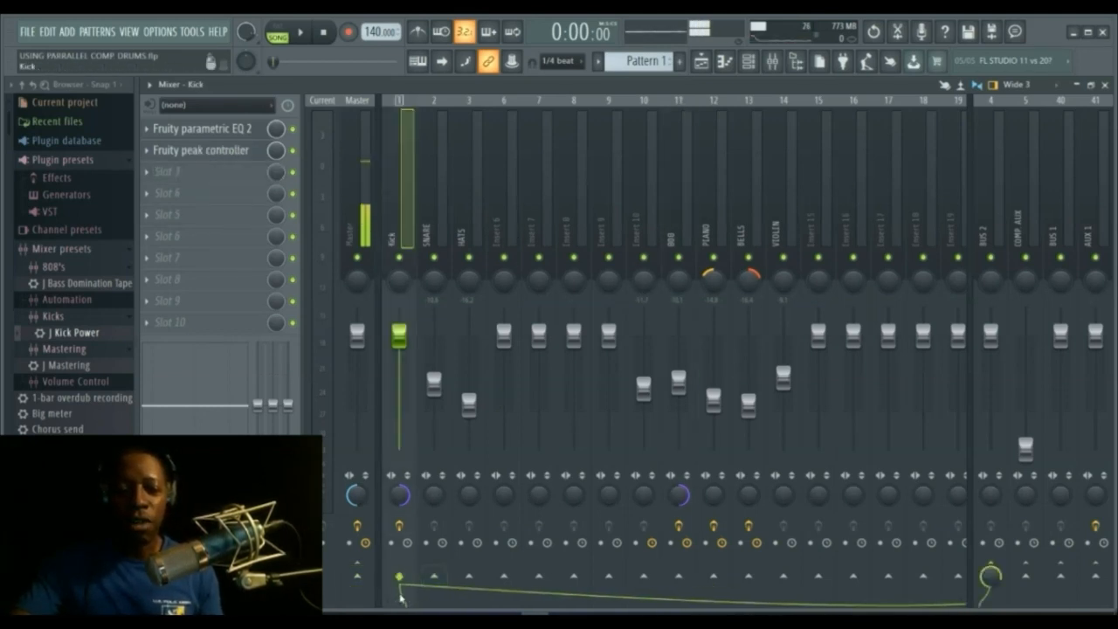
left_click_drag(401, 601, 432, 593)
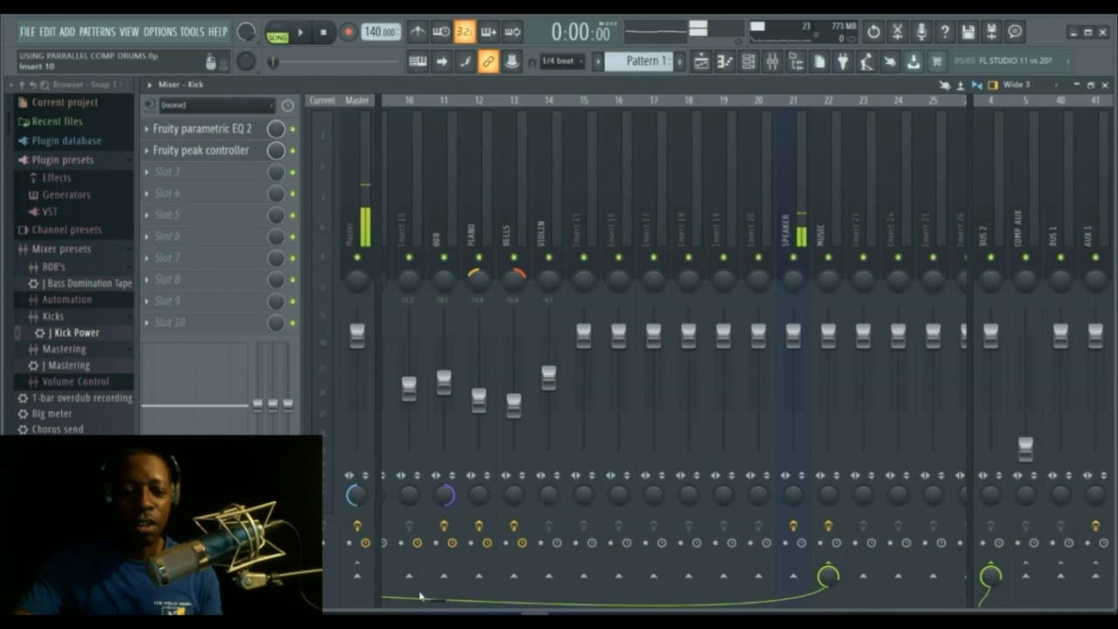
left_click_drag(432, 597, 391, 603)
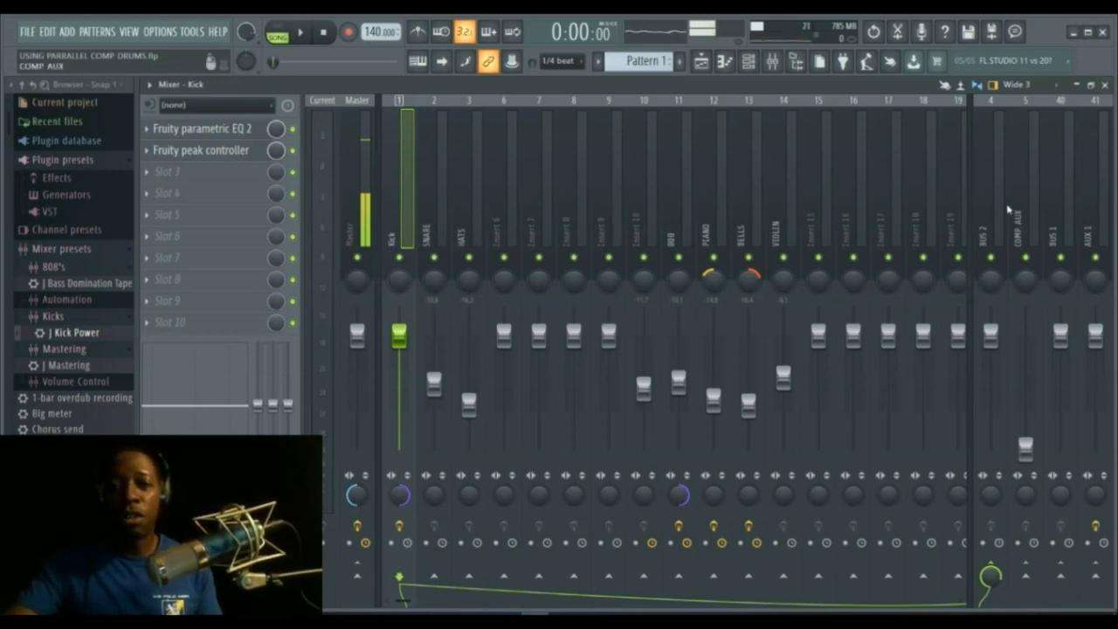
Review the signal path from the Kick through BUS 2 to COMP AUX
left_click(1018, 232)
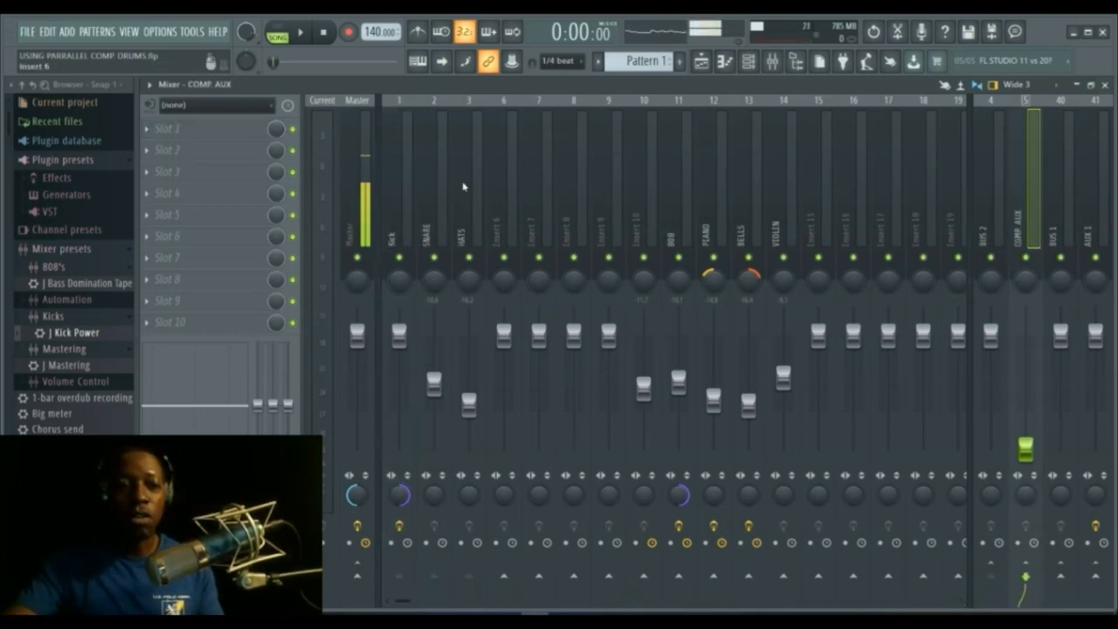
left_click(992, 230)
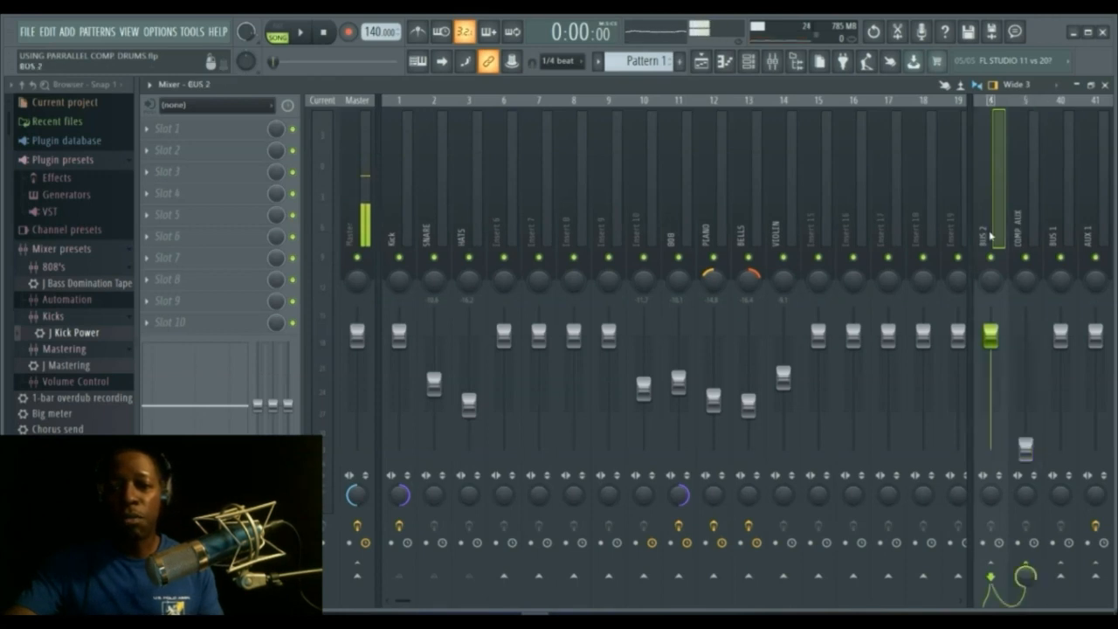
left_click(1037, 231)
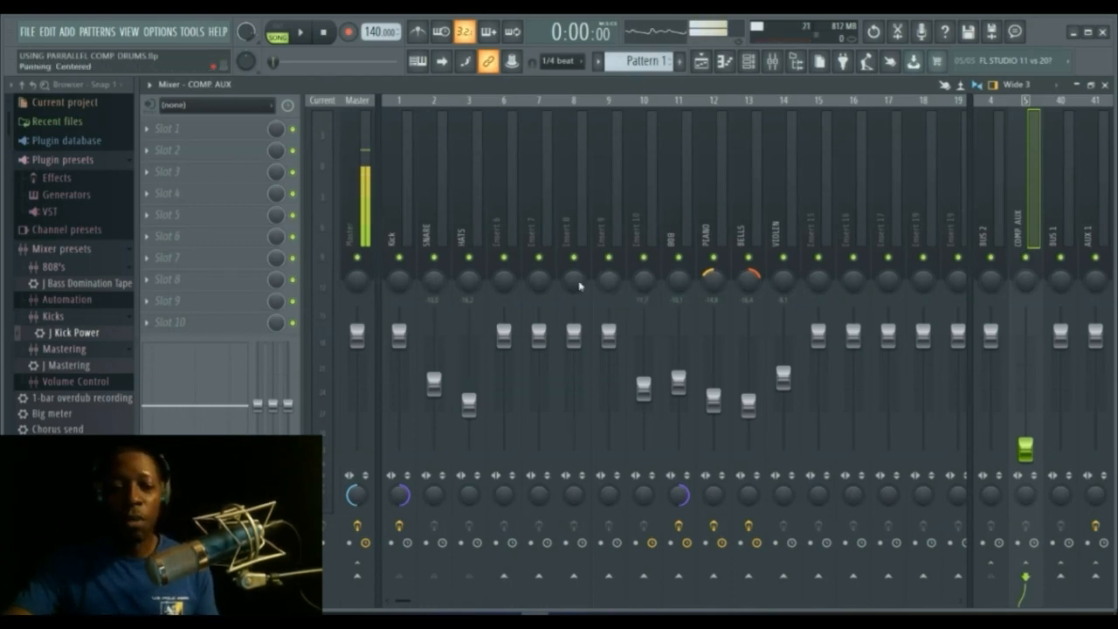
left_click(385, 294)
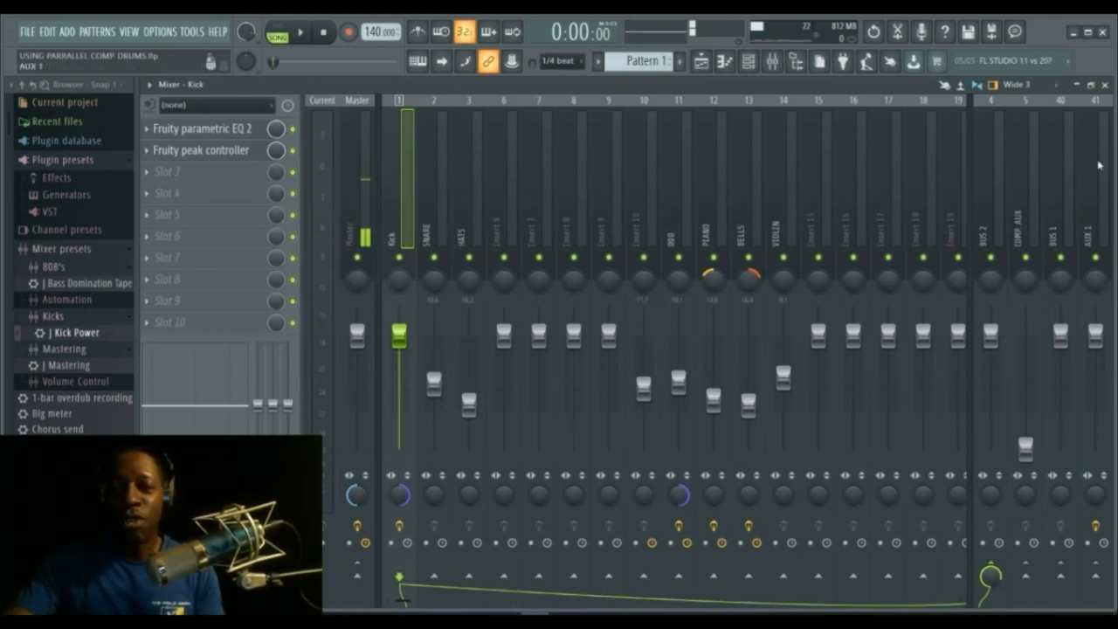
Load Fruity Limiter in the first effect slot of COMP AUX and set it to COMP mode
left_click(1019, 218)
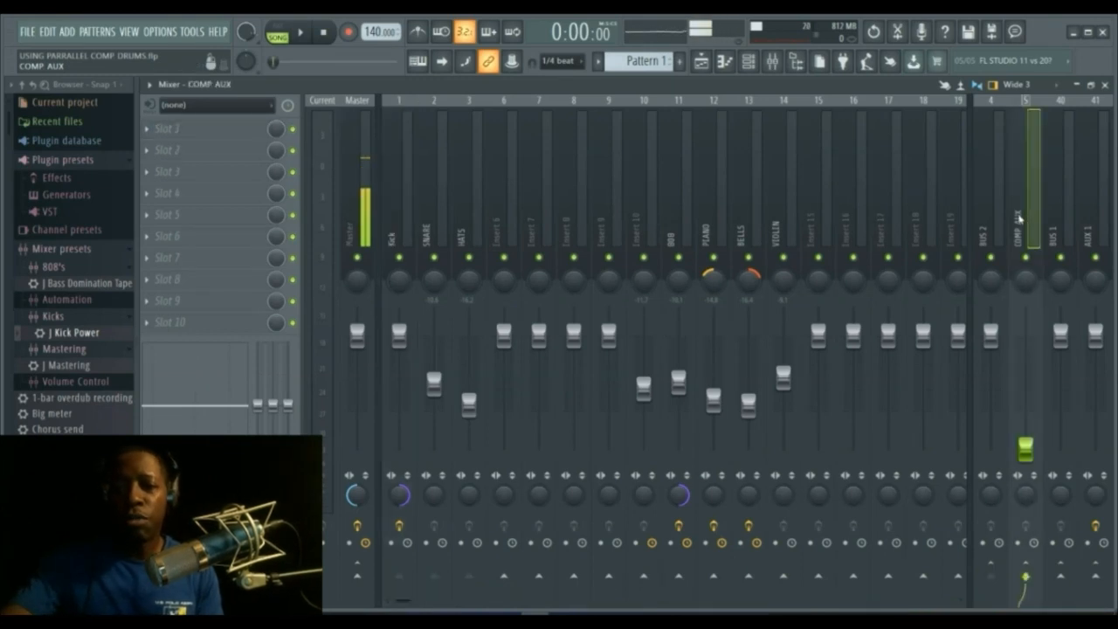
left_click(151, 130)
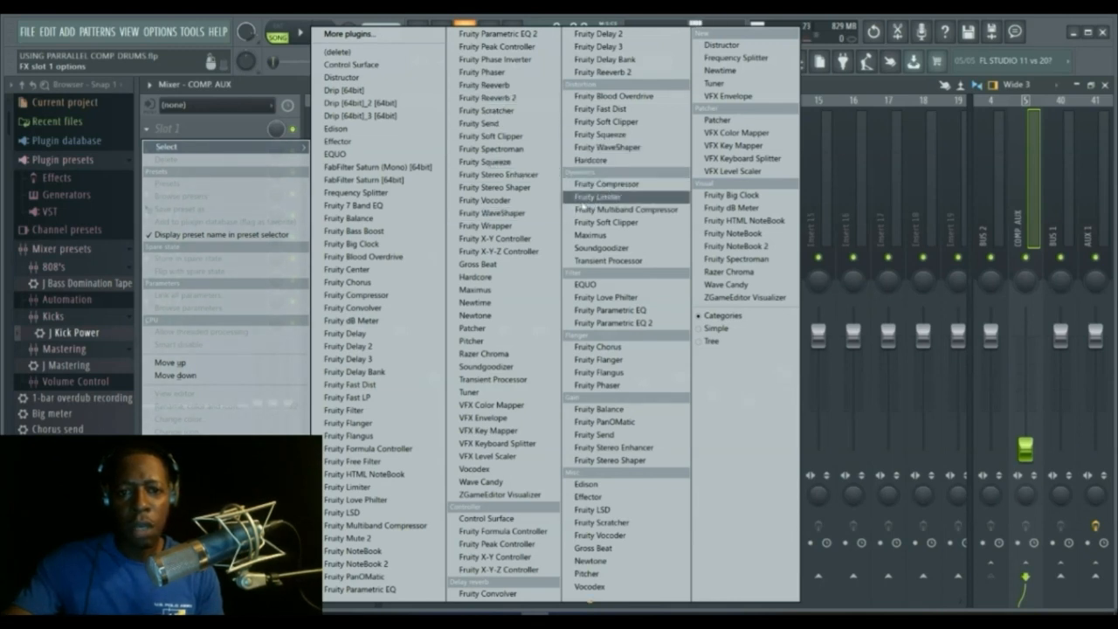
left_click(596, 198)
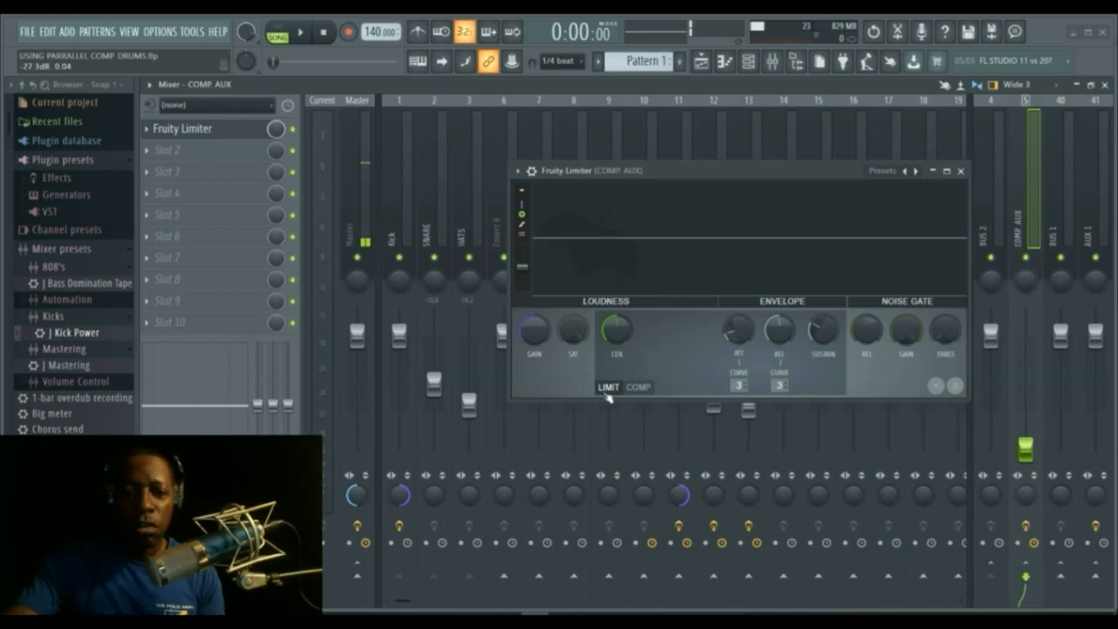
left_click(651, 388)
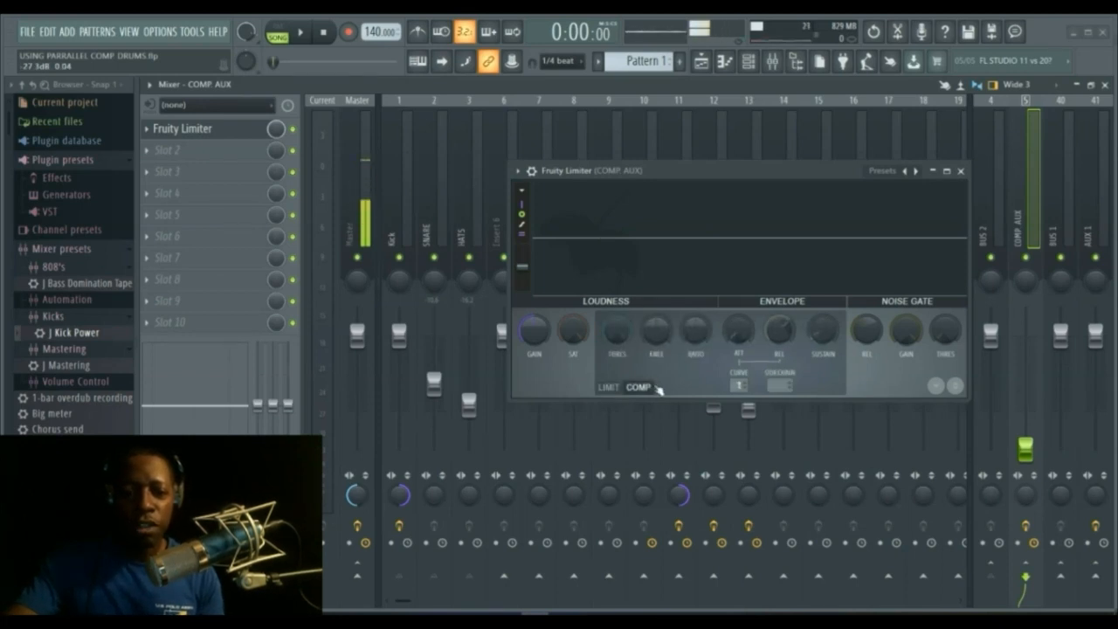
left_click(609, 388)
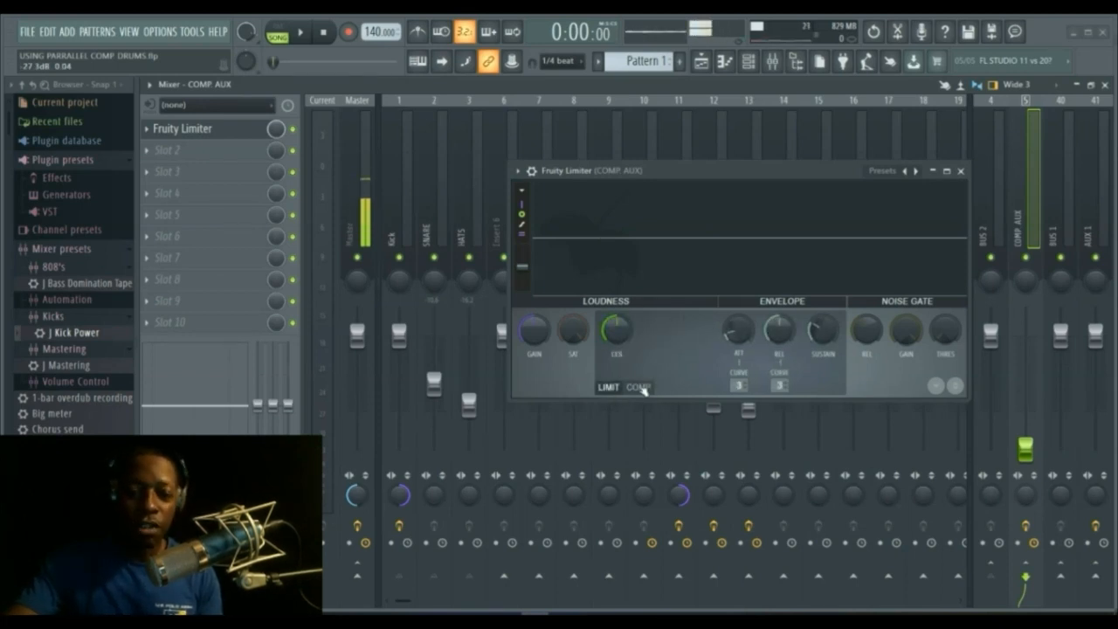
left_click(638, 387)
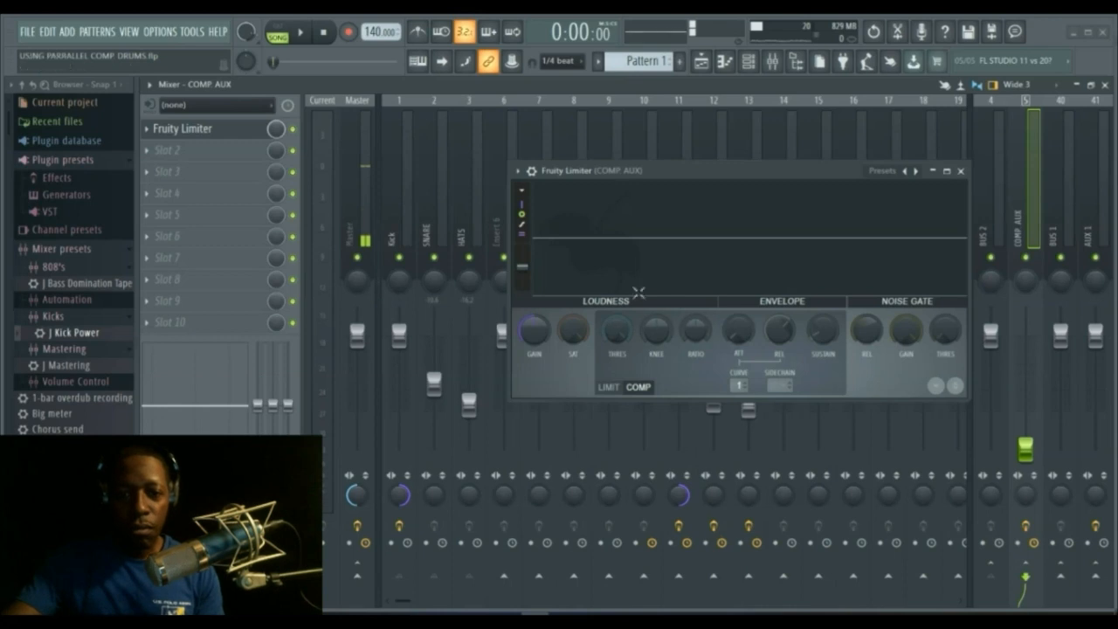
Reposition the Fruity Limiter window over the mixer and lower its compressor threshold
left_click_drag(782, 178, 673, 145)
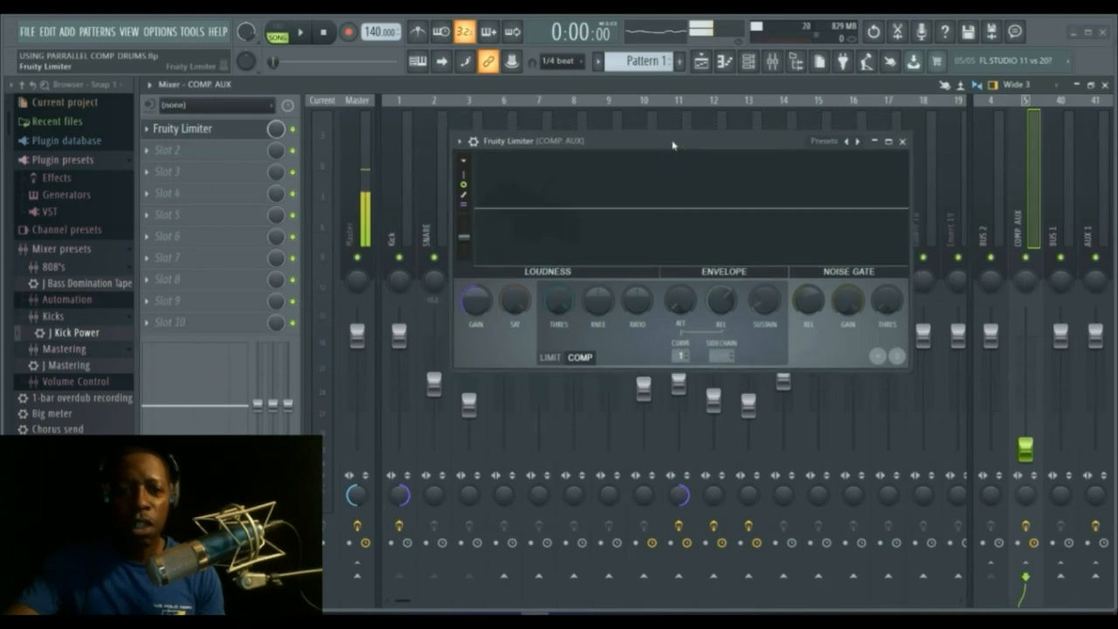
left_click_drag(487, 346, 481, 348)
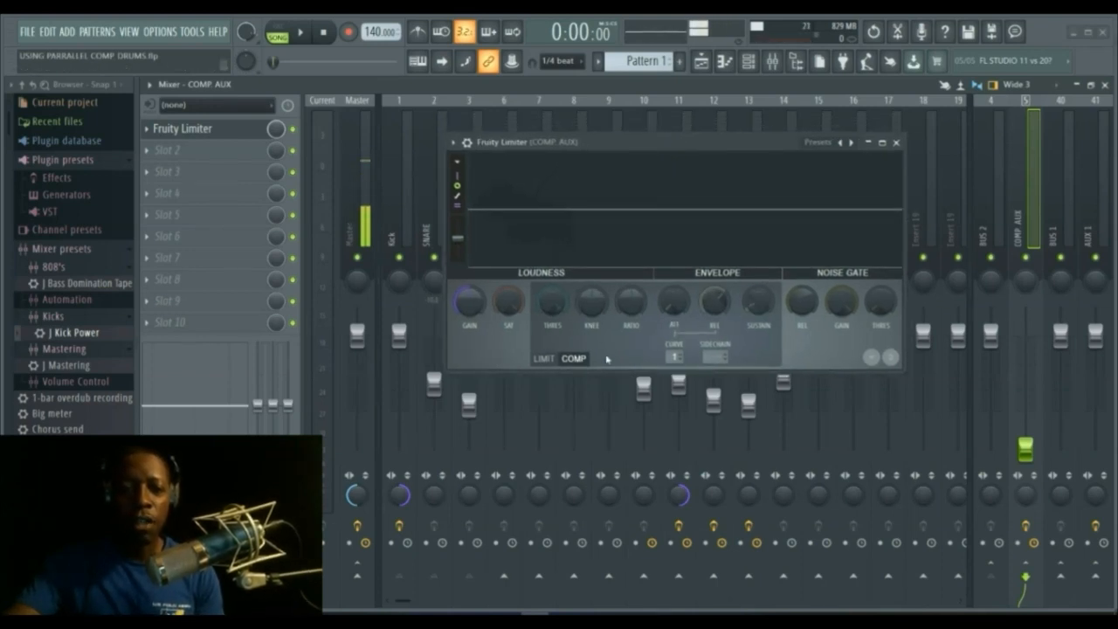
left_click_drag(470, 302, 508, 300)
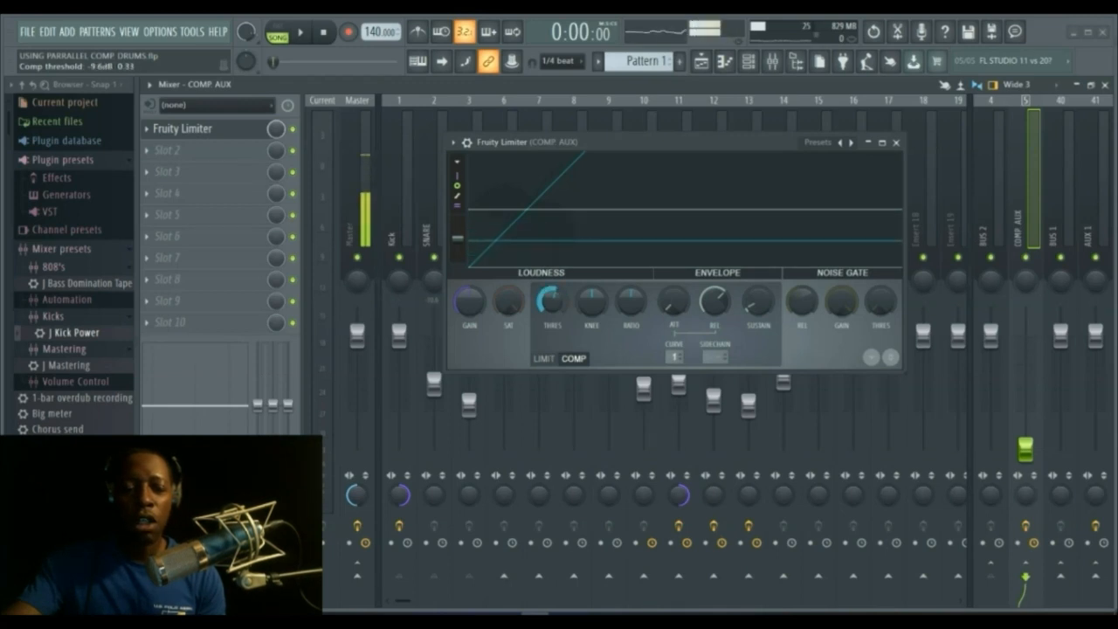
mouse_move(550, 302)
left_mouse_down()
mouse_move(549, 284)
mouse_move(550, 312)
mouse_move(549, 291)
mouse_move(549, 303)
left_mouse_up()
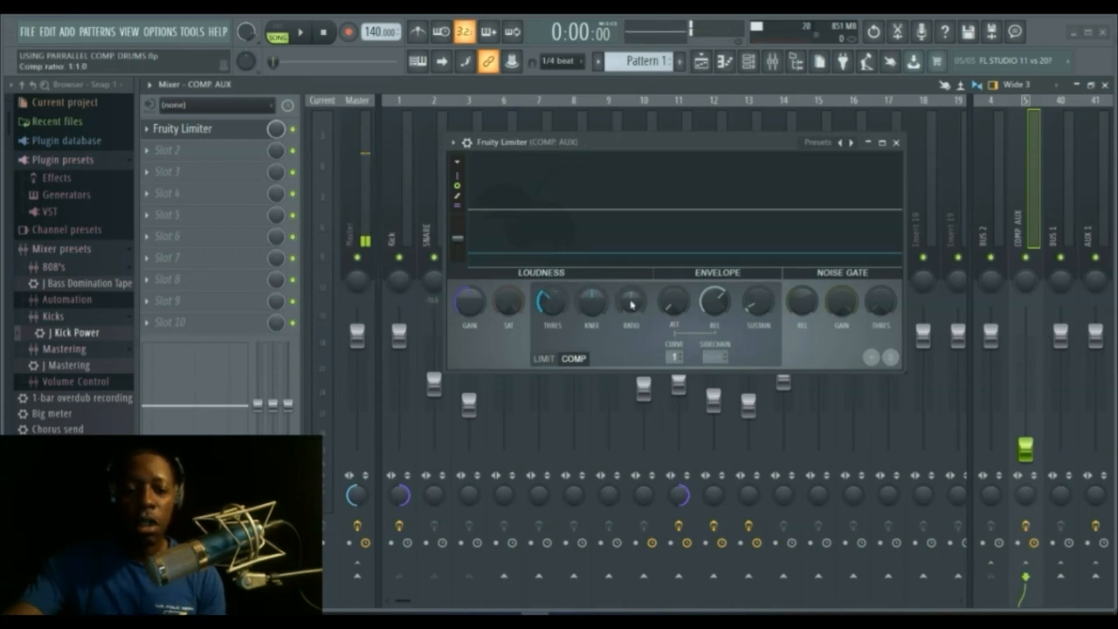
Try the compressor knee at 81%, 100% and -79%, and the ratio at 20.0:1, to compare the curve shapes
left_click_drag(589, 304, 589, 272)
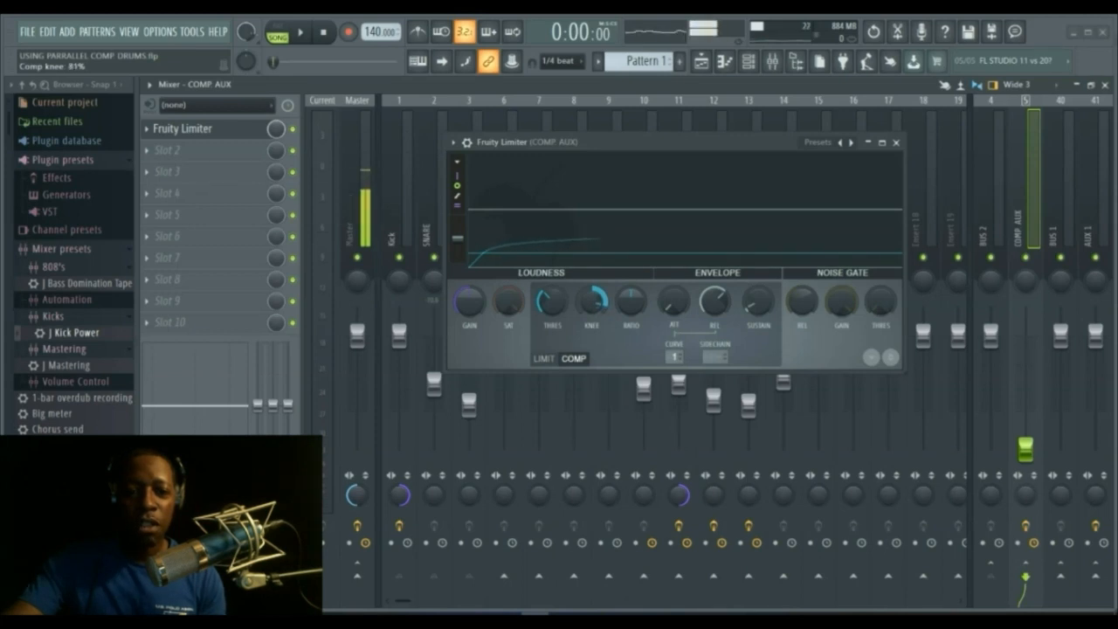
left_click_drag(589, 273, 631, 324)
left_click_drag(632, 301, 631, 262)
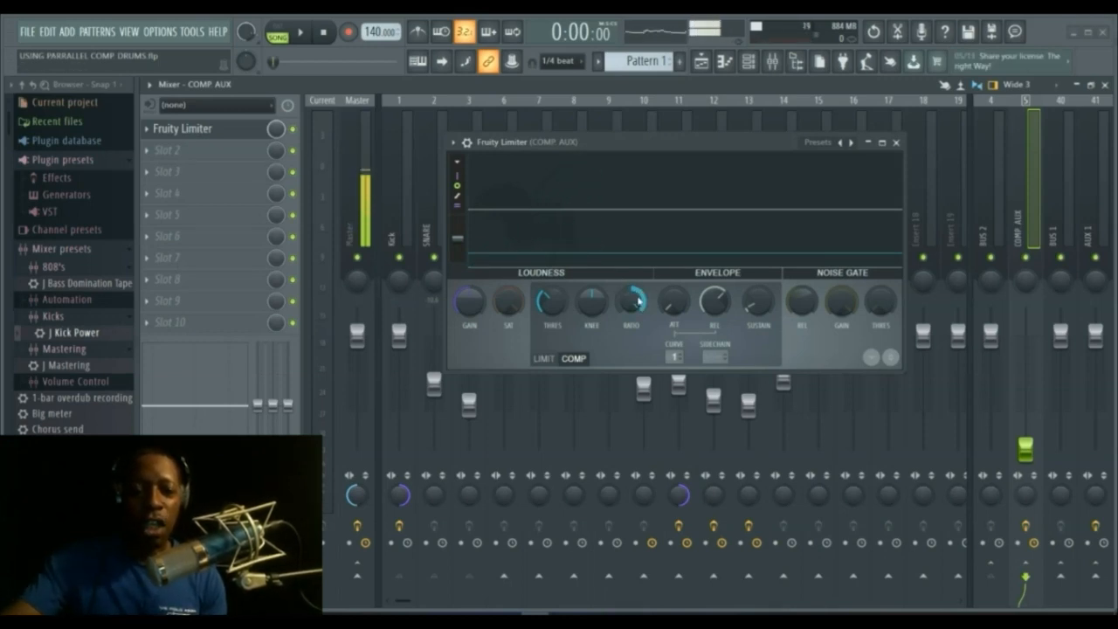
mouse_move(637, 300)
left_mouse_down()
mouse_move(637, 330)
mouse_move(637, 300)
left_mouse_up()
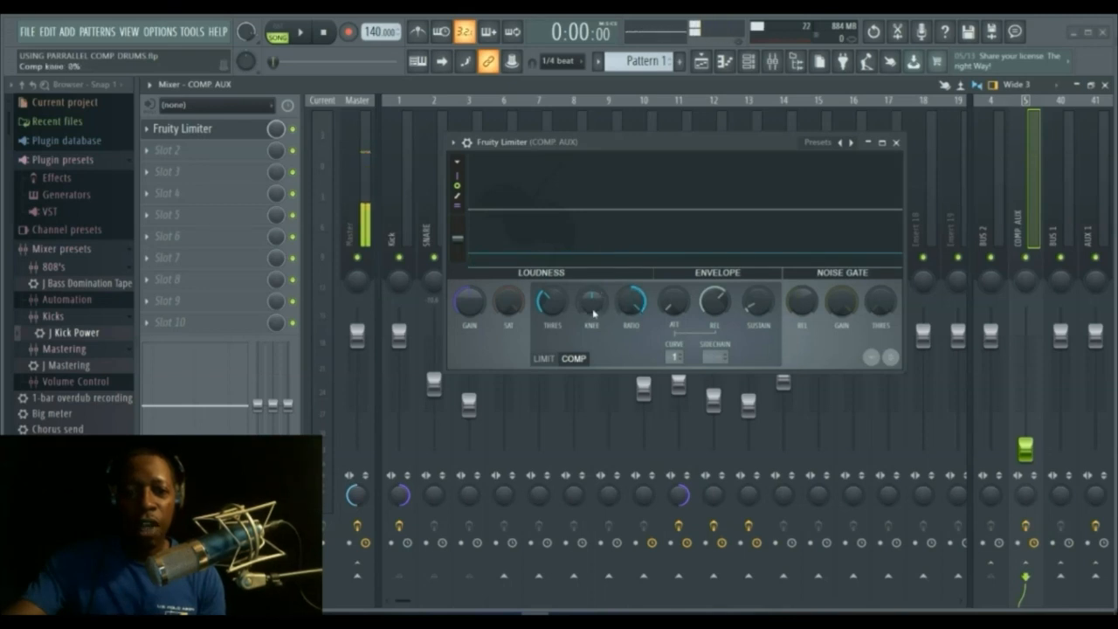
left_click_drag(593, 305, 594, 254)
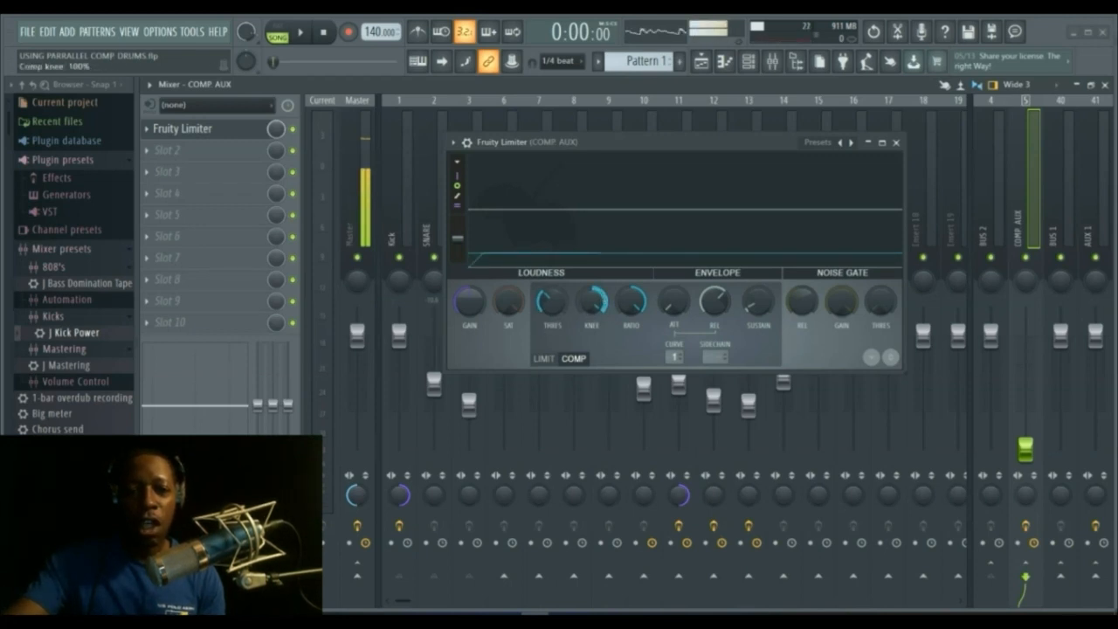
left_click_drag(618, 302, 619, 262)
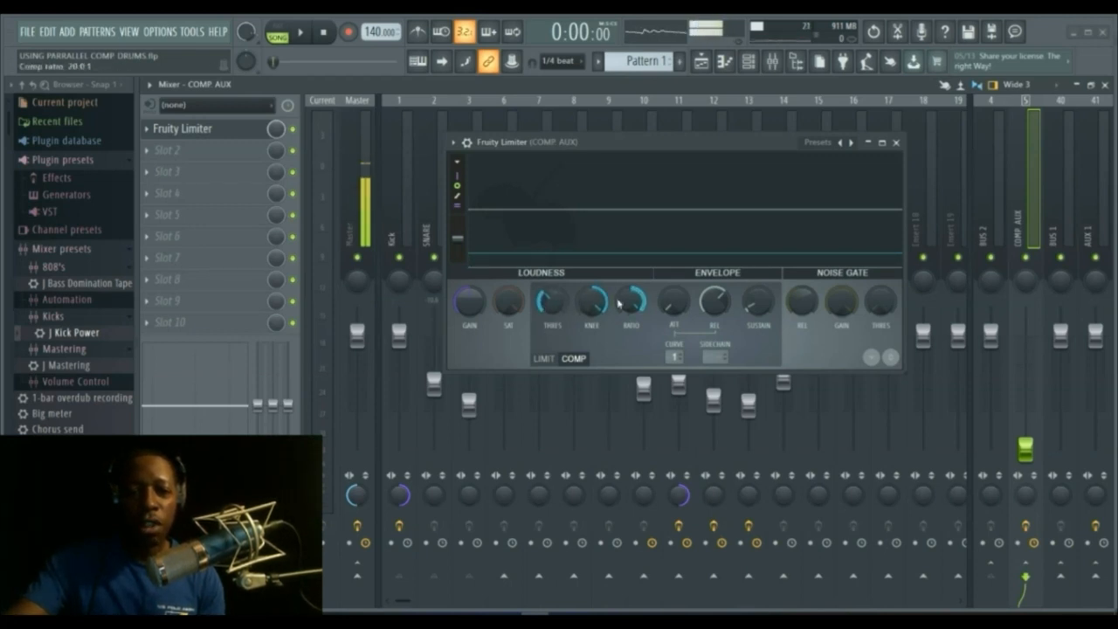
left_click_drag(598, 304, 590, 336)
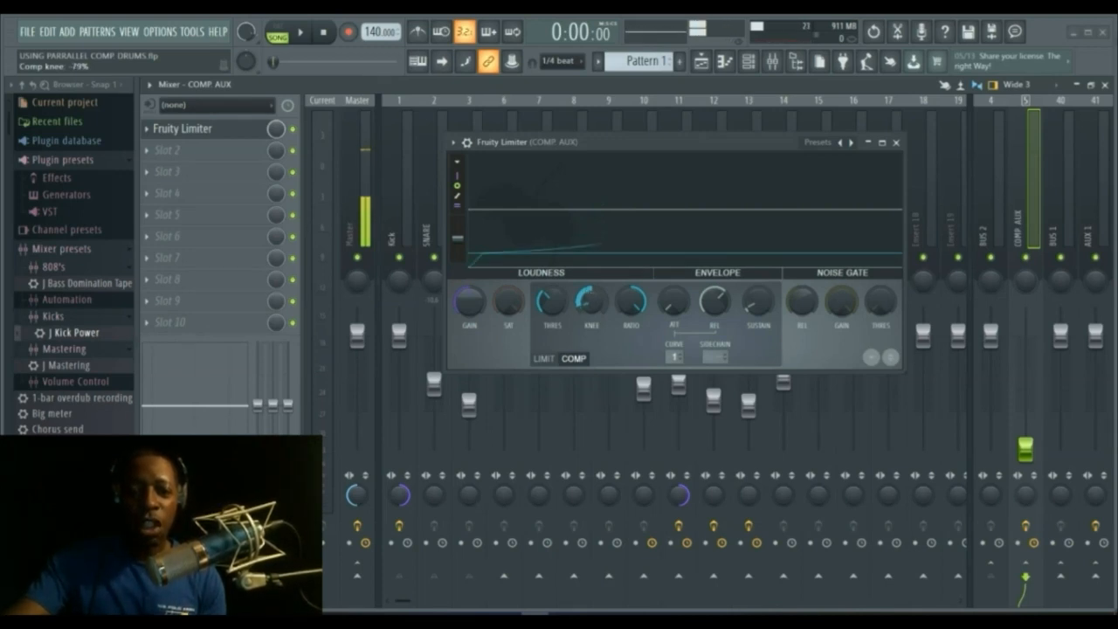
mouse_move(636, 303)
left_mouse_down()
mouse_move(636, 319)
mouse_move(637, 293)
mouse_move(594, 289)
mouse_move(632, 306)
mouse_move(632, 320)
mouse_move(632, 295)
mouse_move(632, 320)
left_mouse_up()
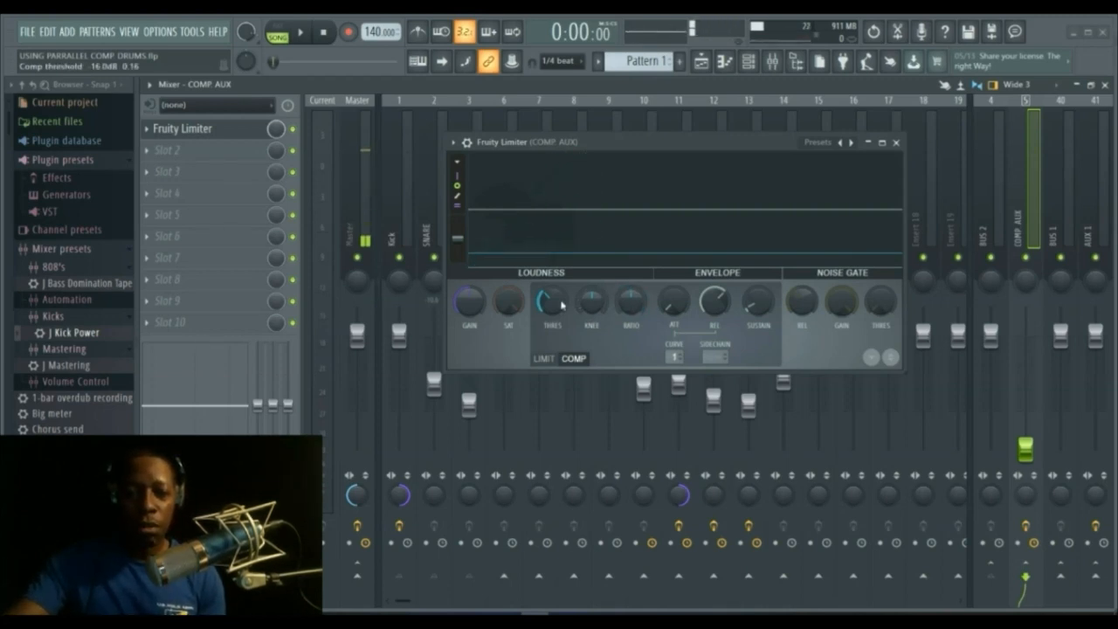
Try different compressor threshold settings, and reset the knee, ratio and threshold to their defaults
left_click_drag(554, 303, 554, 289)
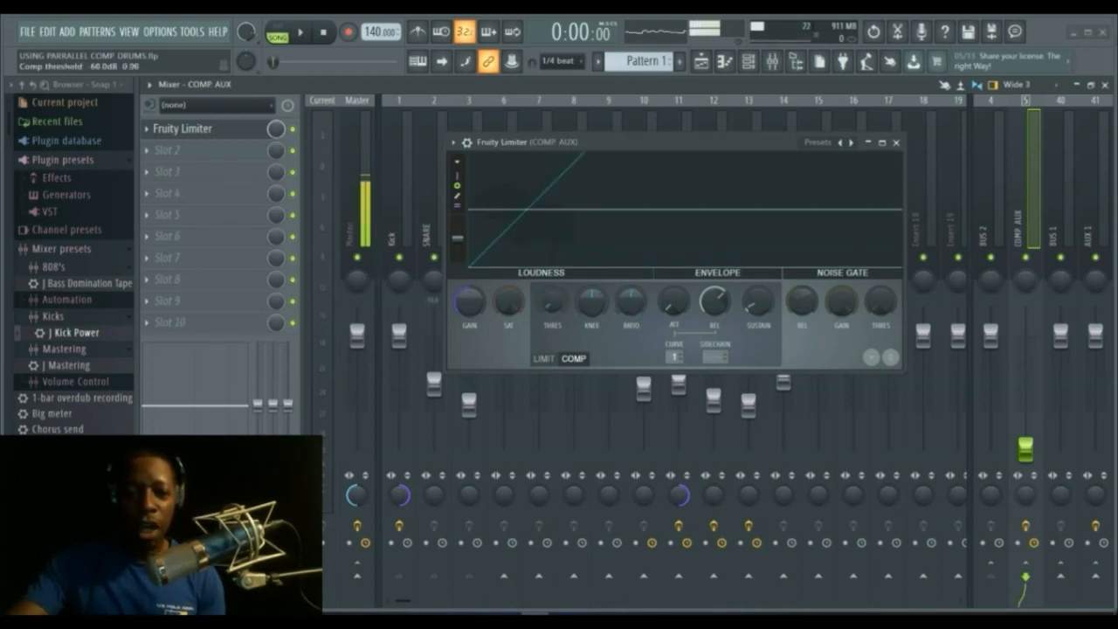
right_click(594, 301)
left_click(621, 308)
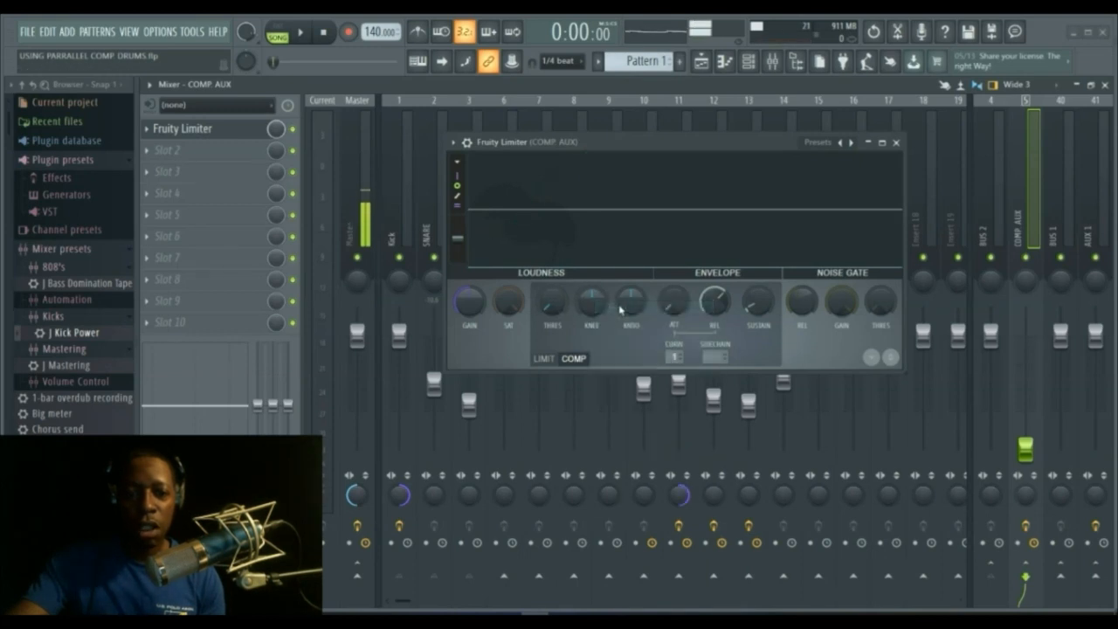
right_click(629, 306)
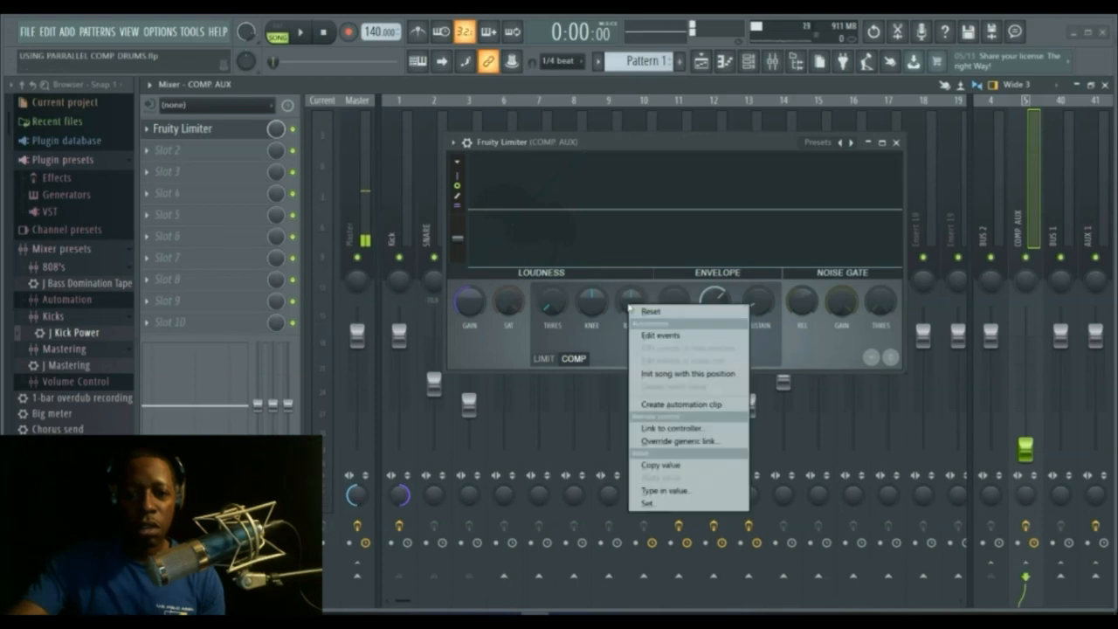
left_click(642, 311)
right_click(559, 304)
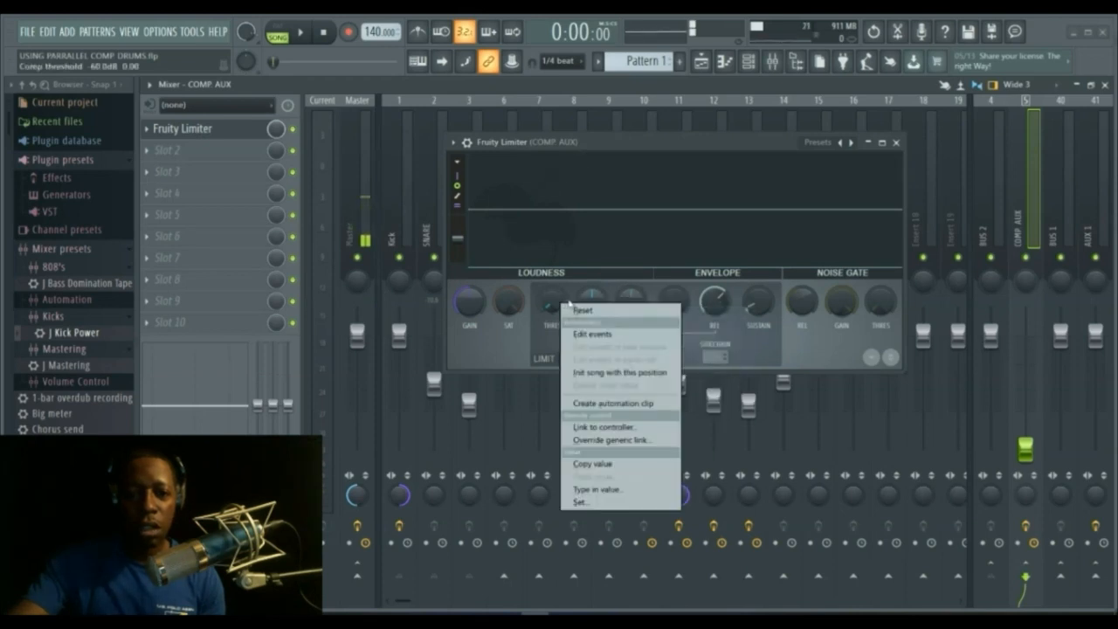
left_click(572, 308)
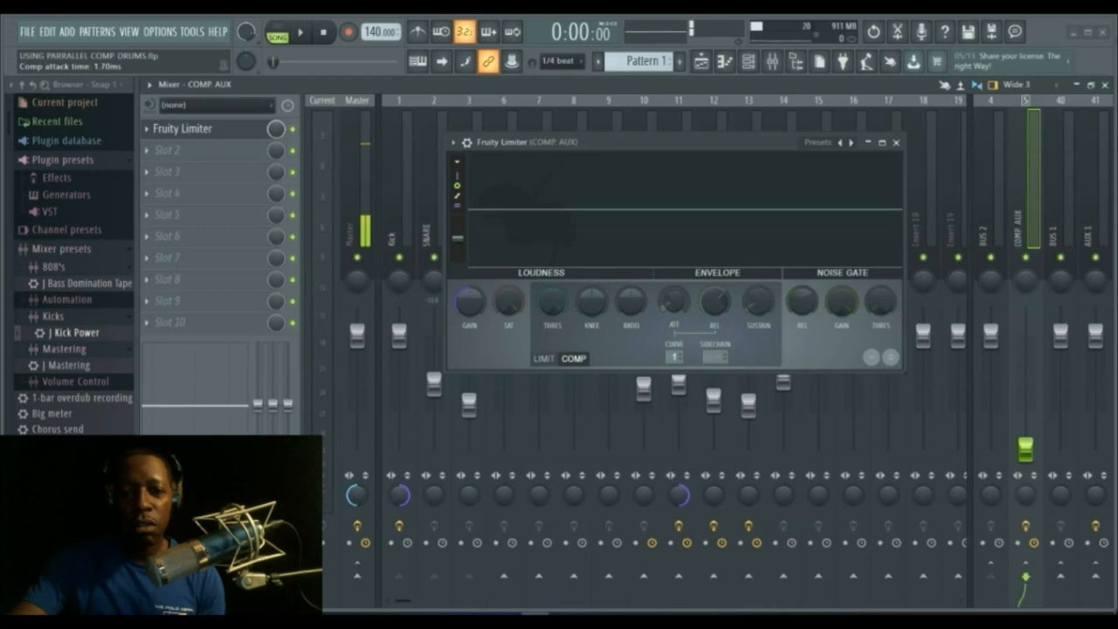
Try compressor attack times of 17.33 ms and 55.51 ms, and bring the attack back to its fast end
left_click_drag(671, 307, 664, 301)
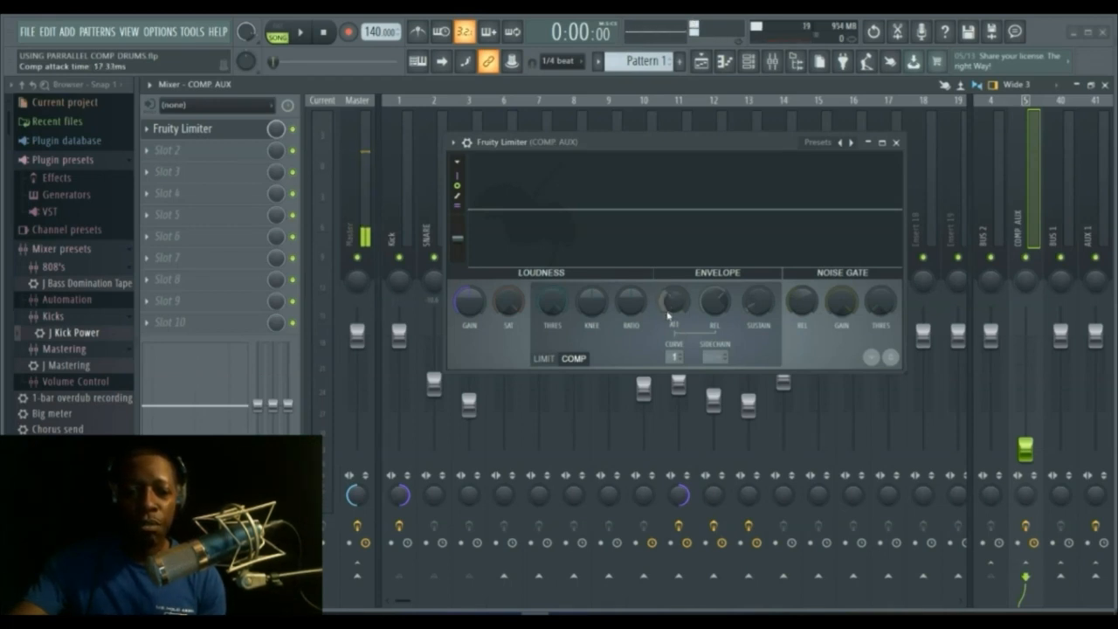
left_click_drag(674, 301, 674, 299)
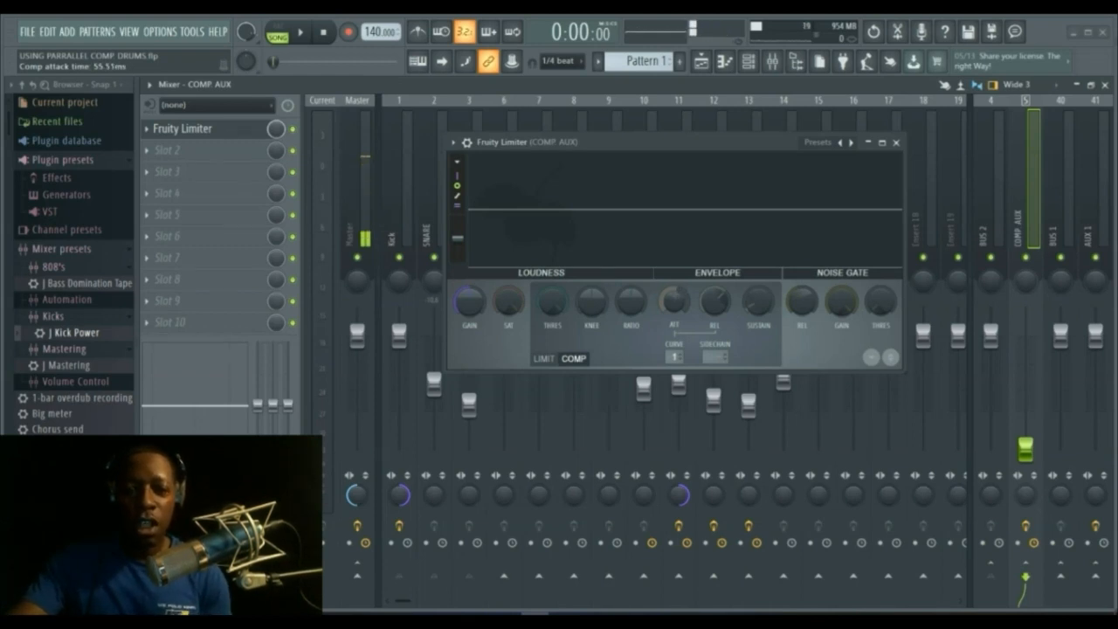
left_click_drag(675, 299, 675, 332)
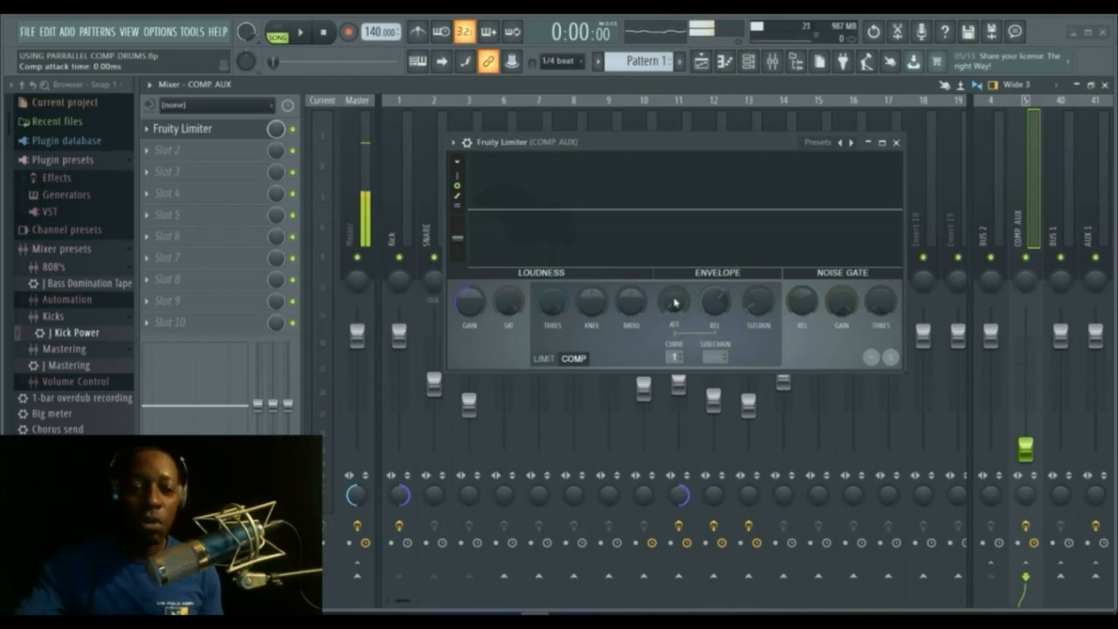
left_click_drag(674, 303, 674, 297)
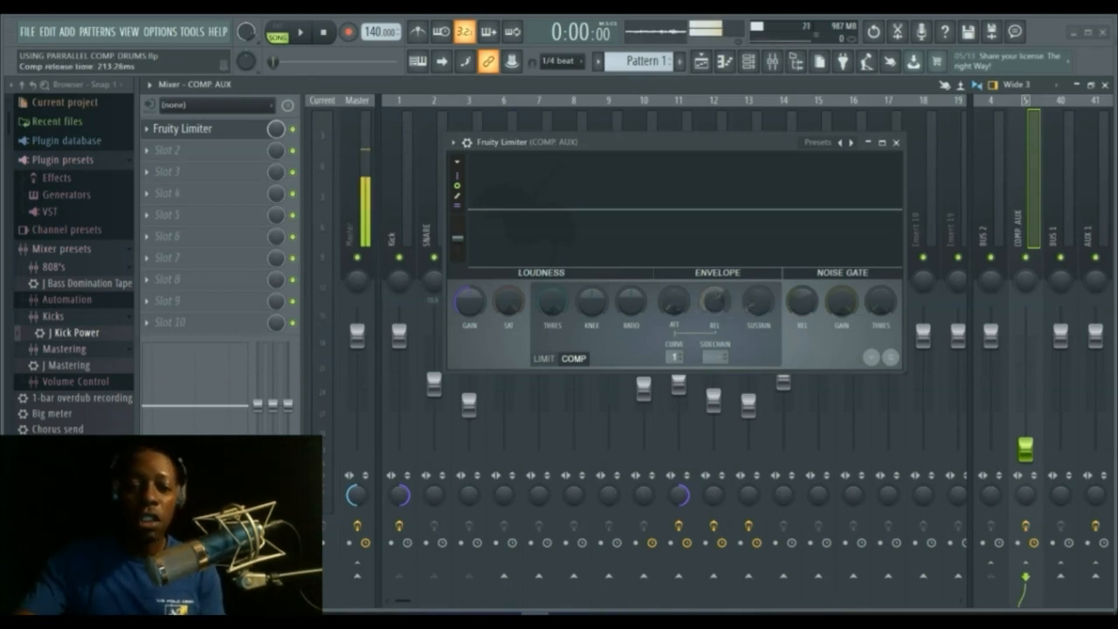
Try compressor release times around 140 ms and at both extremes, and return the release to a middle setting
left_click_drag(724, 304, 715, 292)
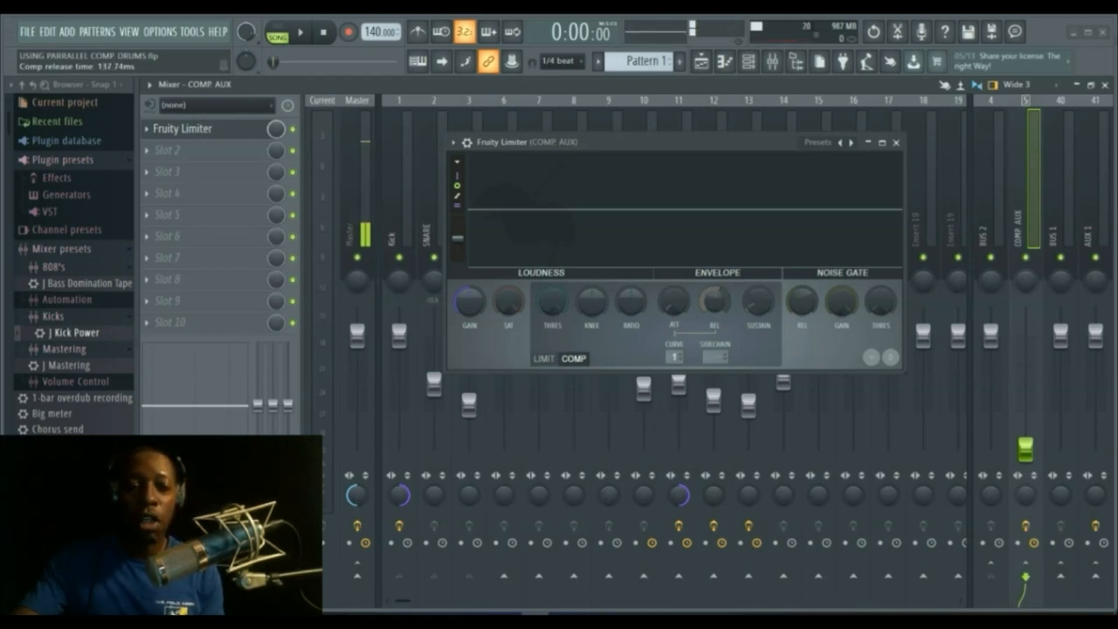
left_click_drag(714, 302, 715, 303)
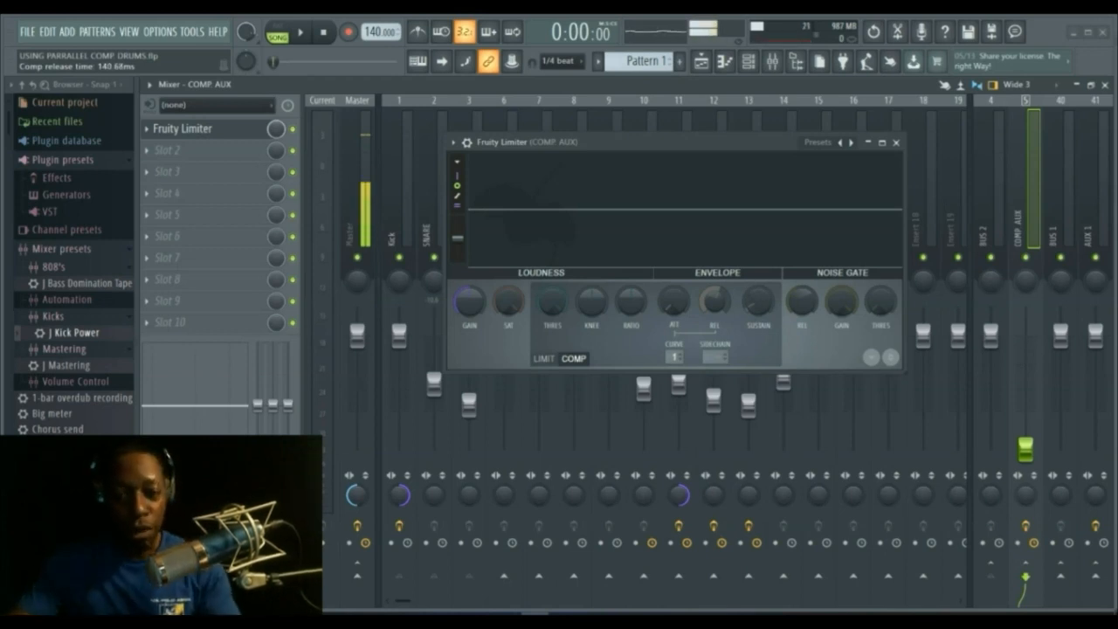
left_click_drag(715, 303, 715, 210)
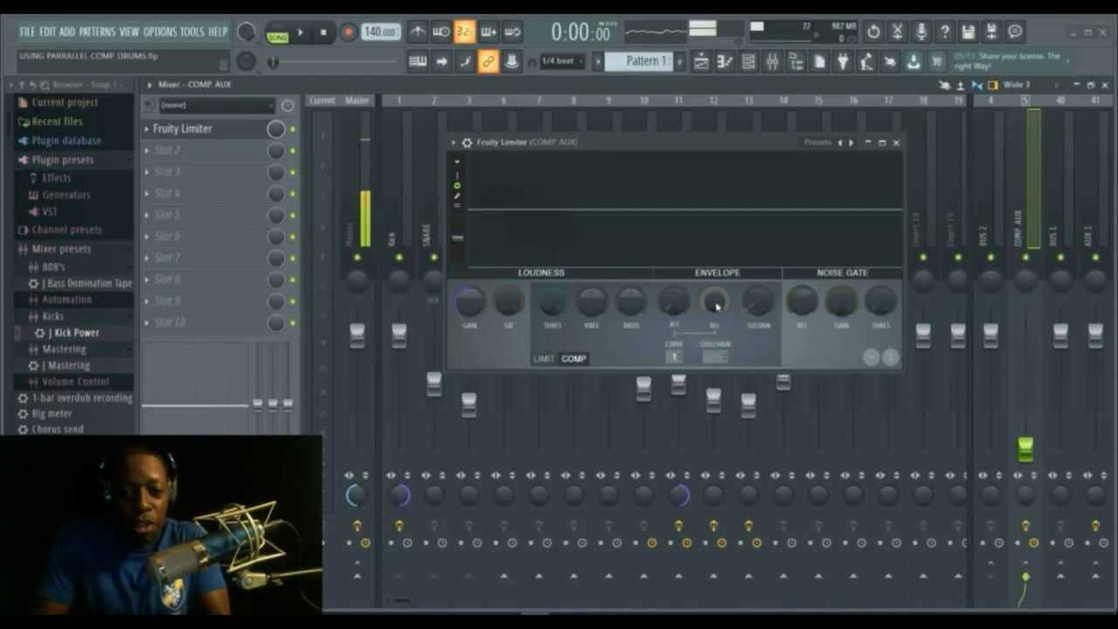
left_click_drag(717, 306, 716, 350)
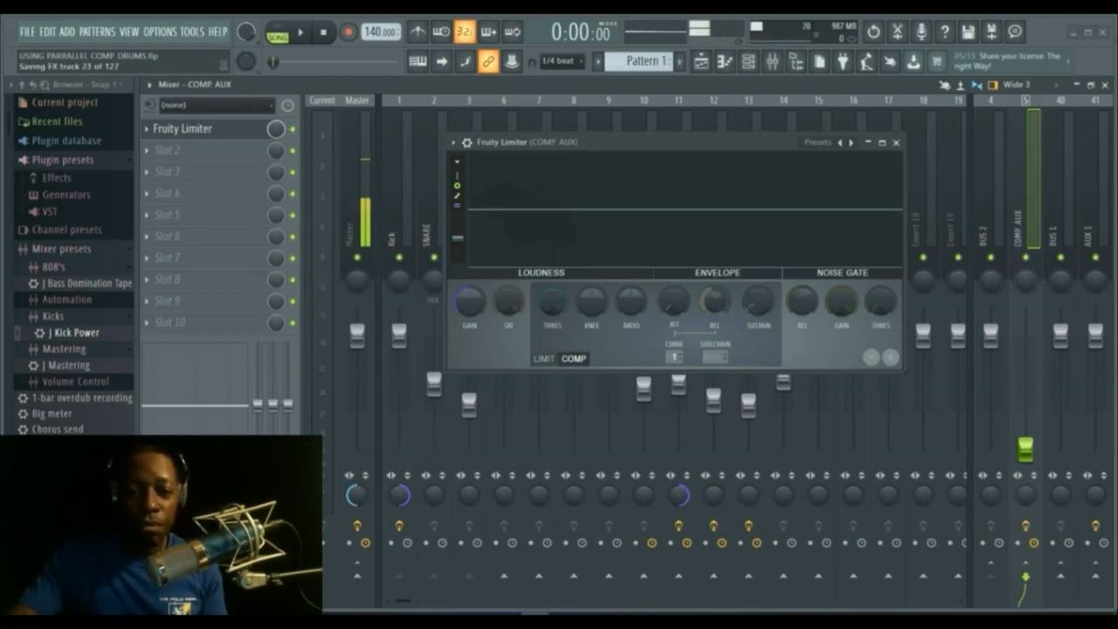
left_click_drag(715, 301, 715, 350)
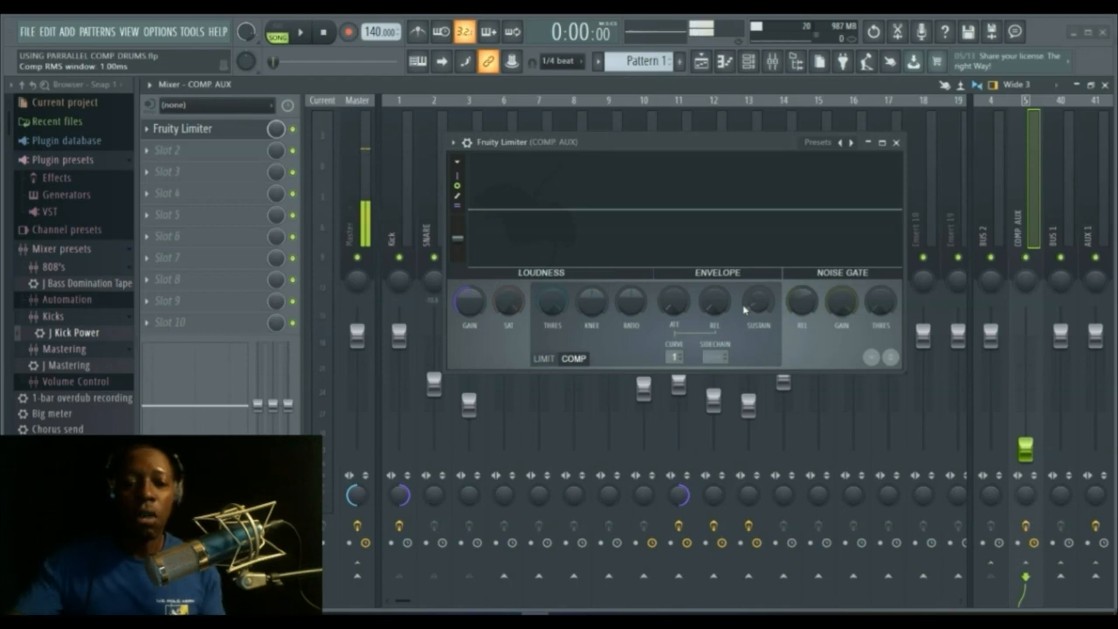
left_click_drag(714, 301, 714, 293)
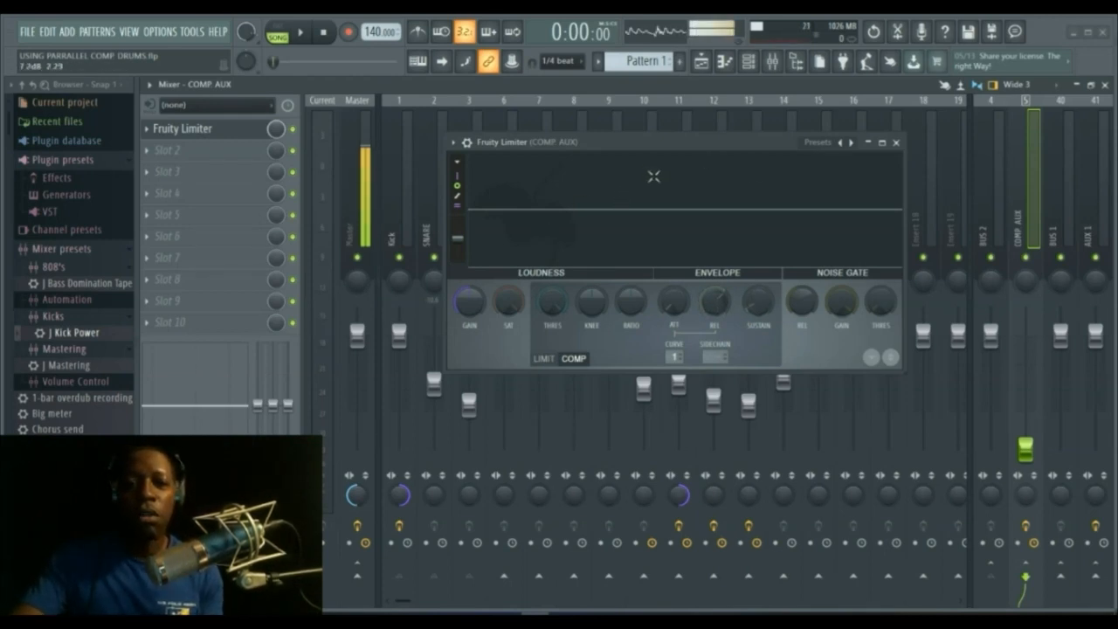
Play the song with the Fruity Limiter window moved lower over the mixer, and set the compressor threshold to about -12.9 dB
left_click_drag(691, 144, 713, 172)
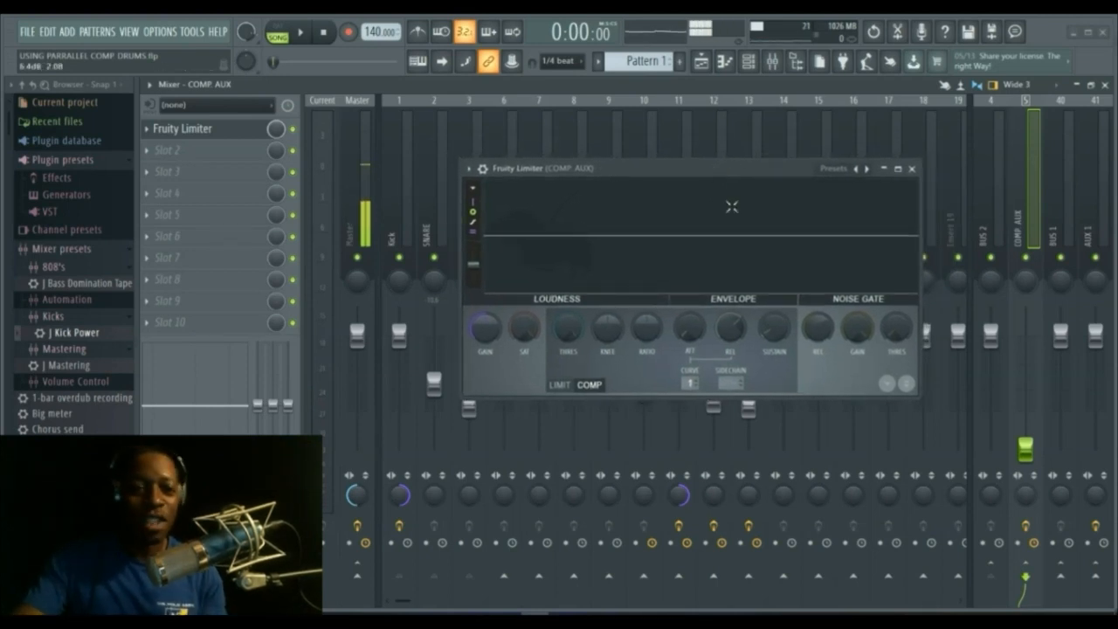
key("space")
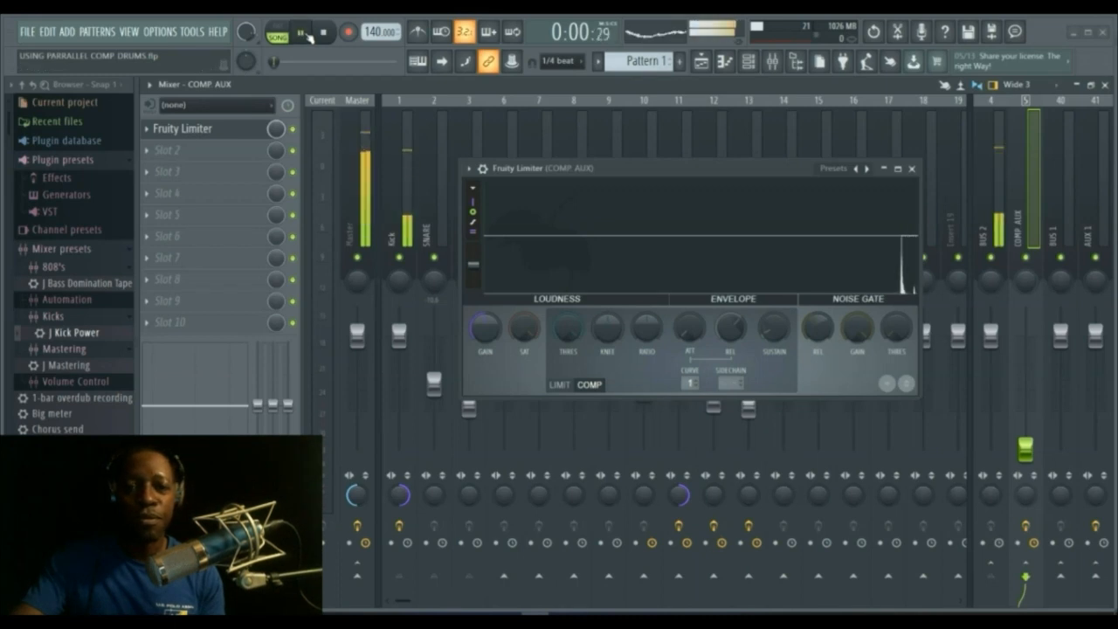
left_click_drag(687, 169, 706, 203)
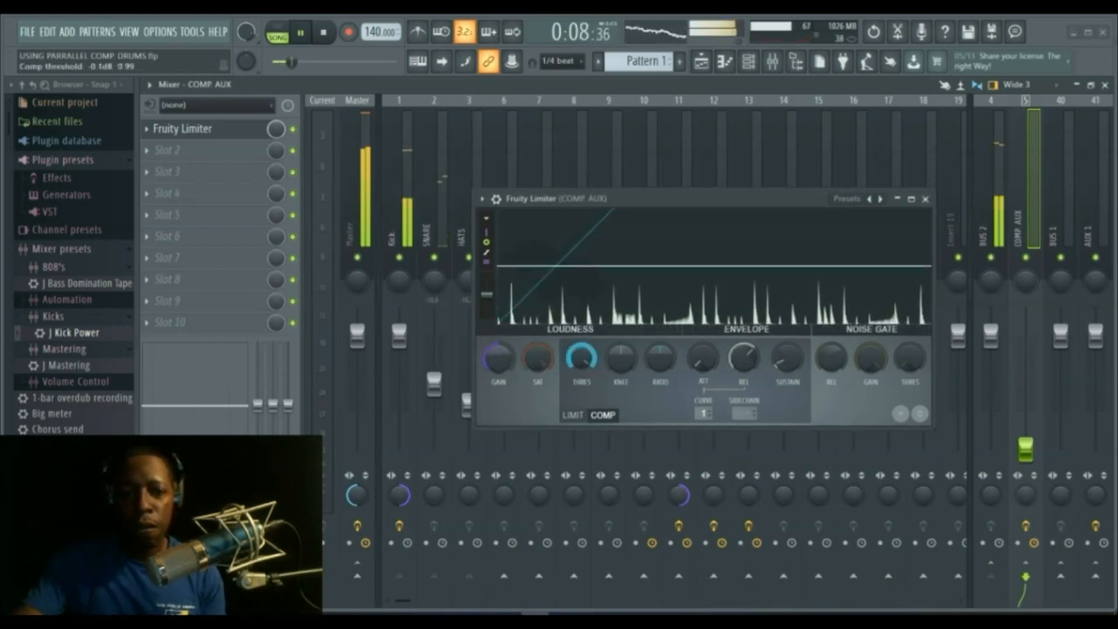
left_click_drag(580, 355, 580, 394)
left_click_drag(581, 354, 581, 359)
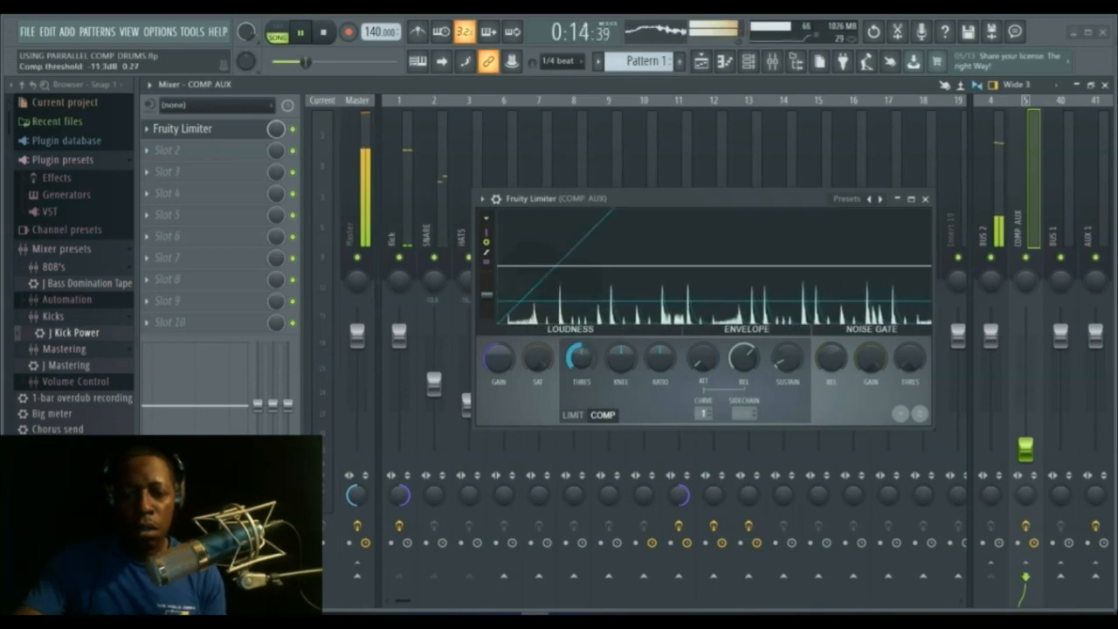
left_click_drag(582, 348, 581, 353)
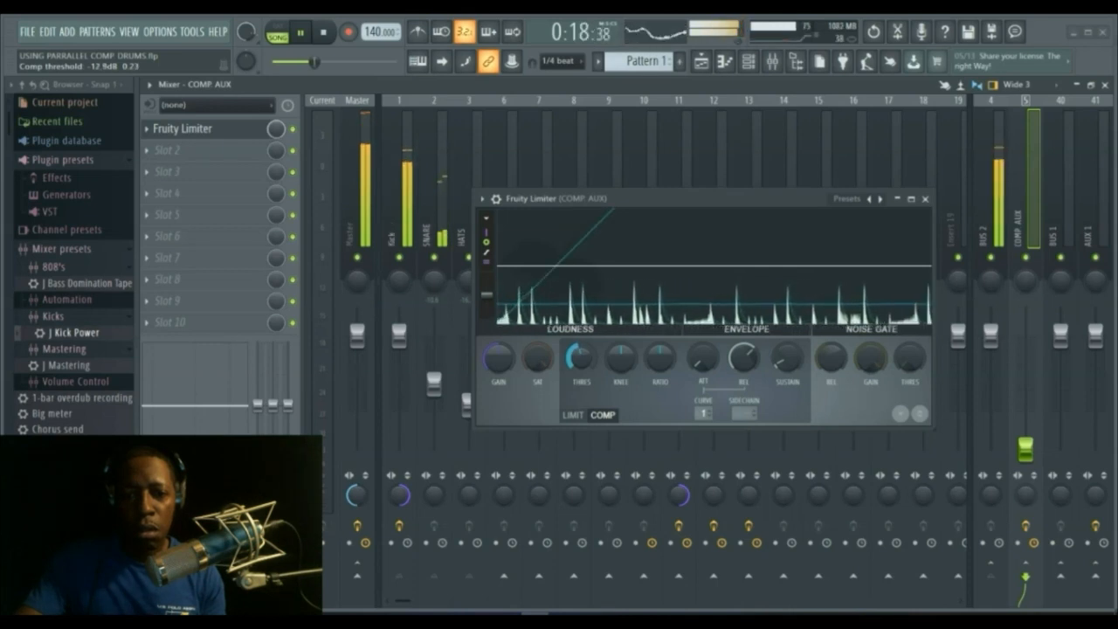
Raise the compressor ratio and knee to maximum and the gain to 4.6 dB during playback, and stop the song
left_click_drag(660, 356, 661, 330)
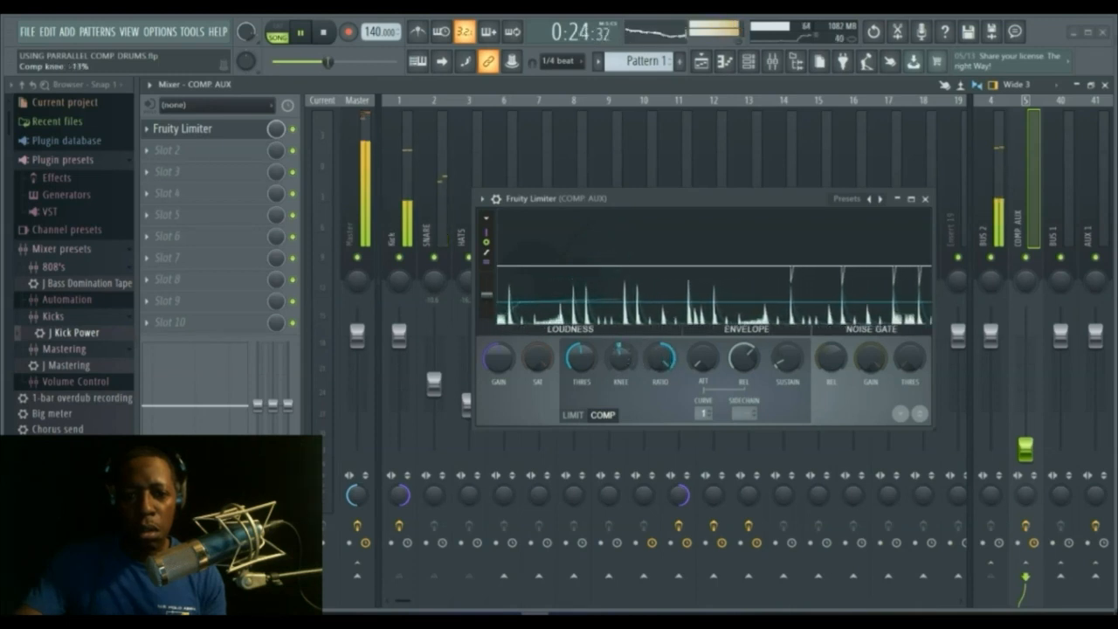
left_click_drag(621, 353, 621, 310)
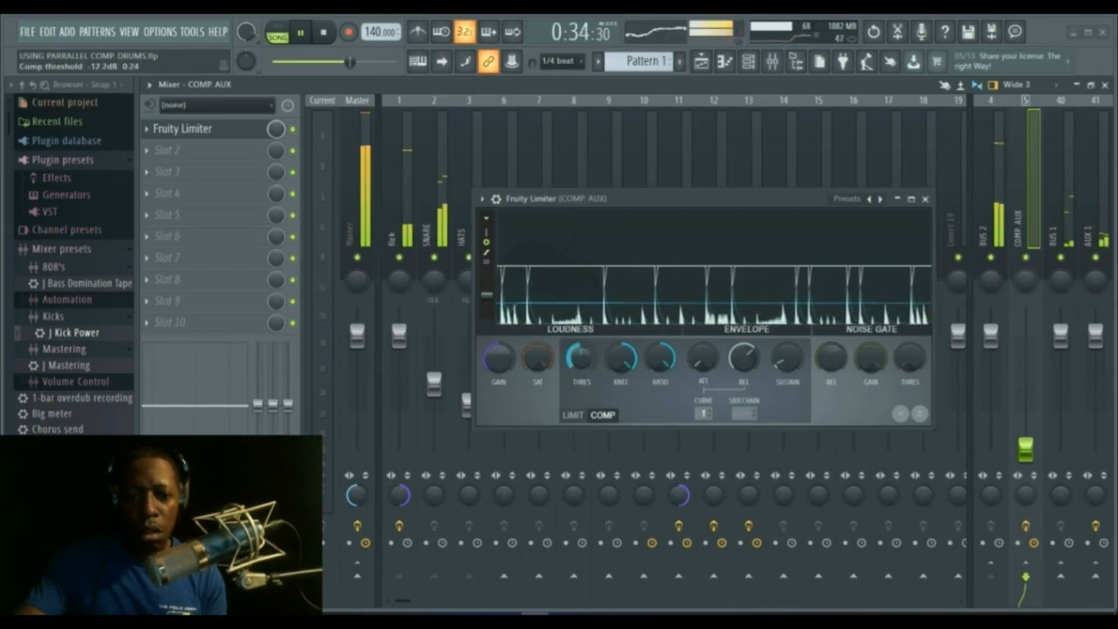
left_click_drag(498, 358, 499, 334)
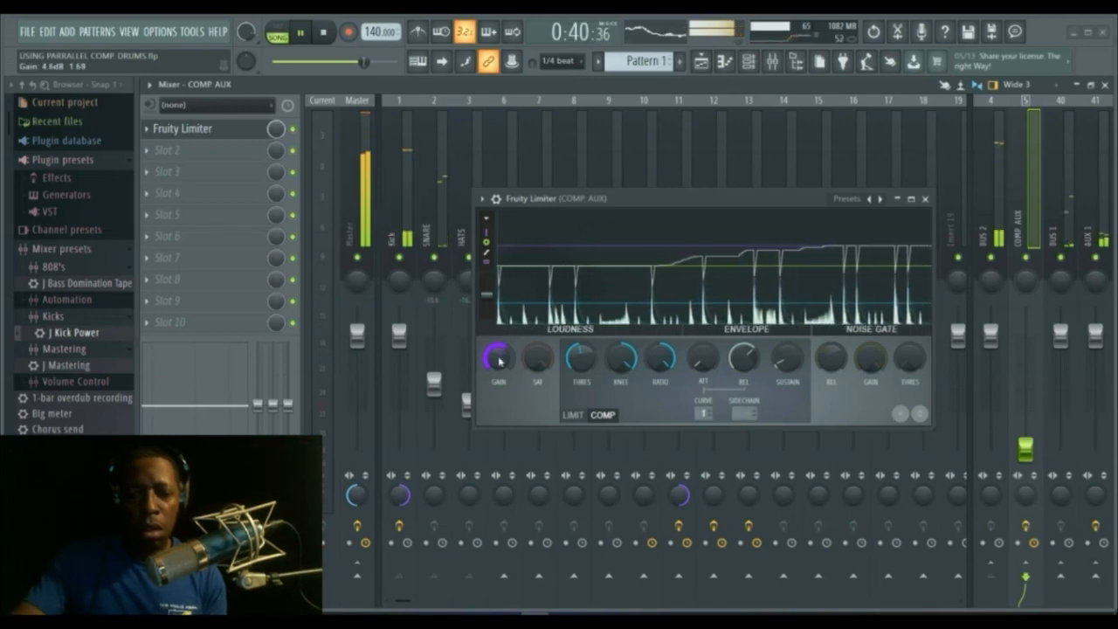
key("space")
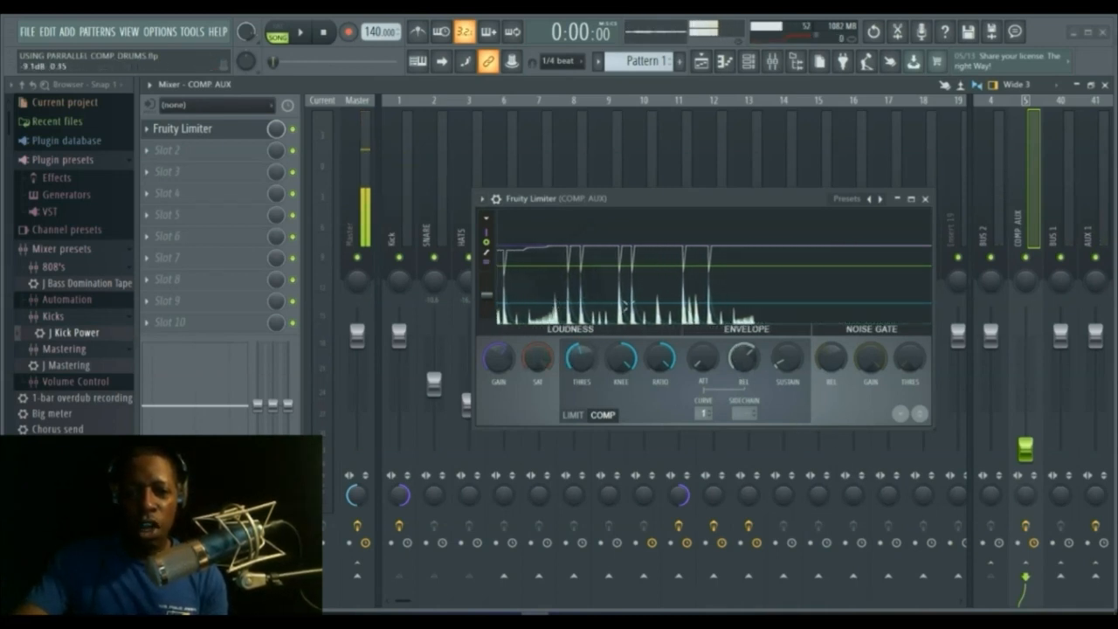
Fine-tune the compressor threshold around -12 dB, holding the ratio at 20.0:1 and the knee at 100%
mouse_move(574, 363)
left_mouse_down()
mouse_move(574, 328)
mouse_move(574, 364)
left_mouse_up()
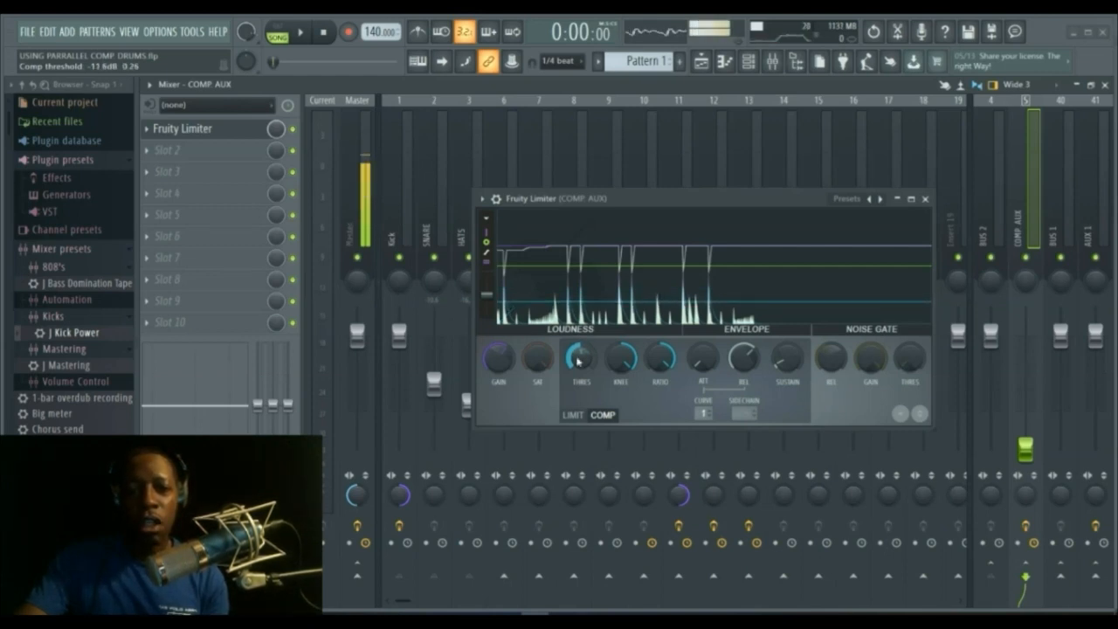
left_click_drag(661, 357, 661, 329)
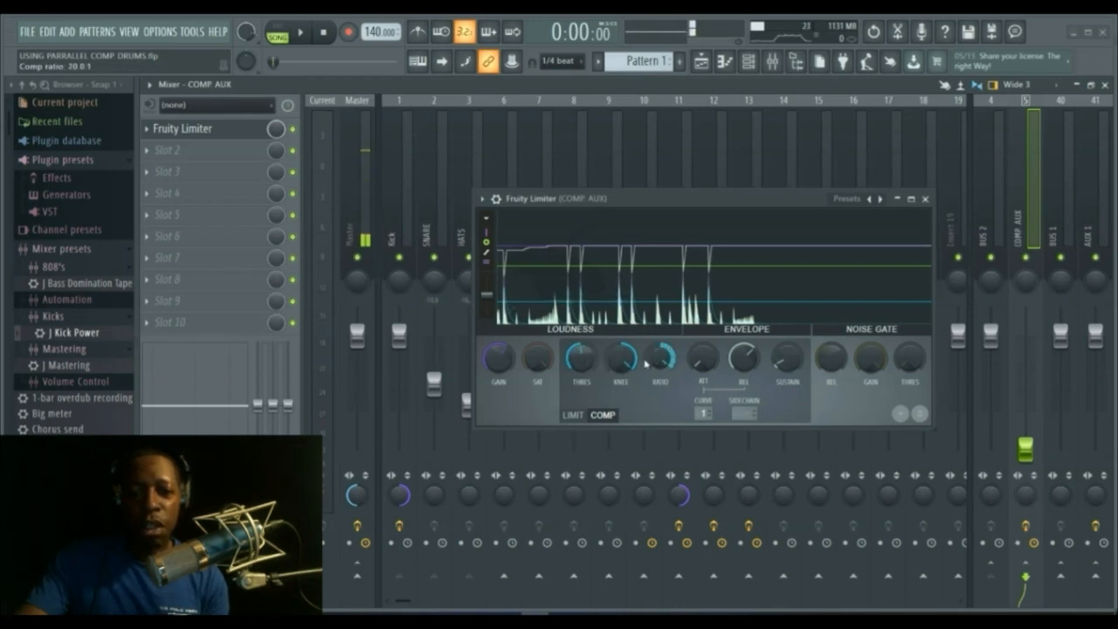
left_click_drag(621, 349, 621, 324)
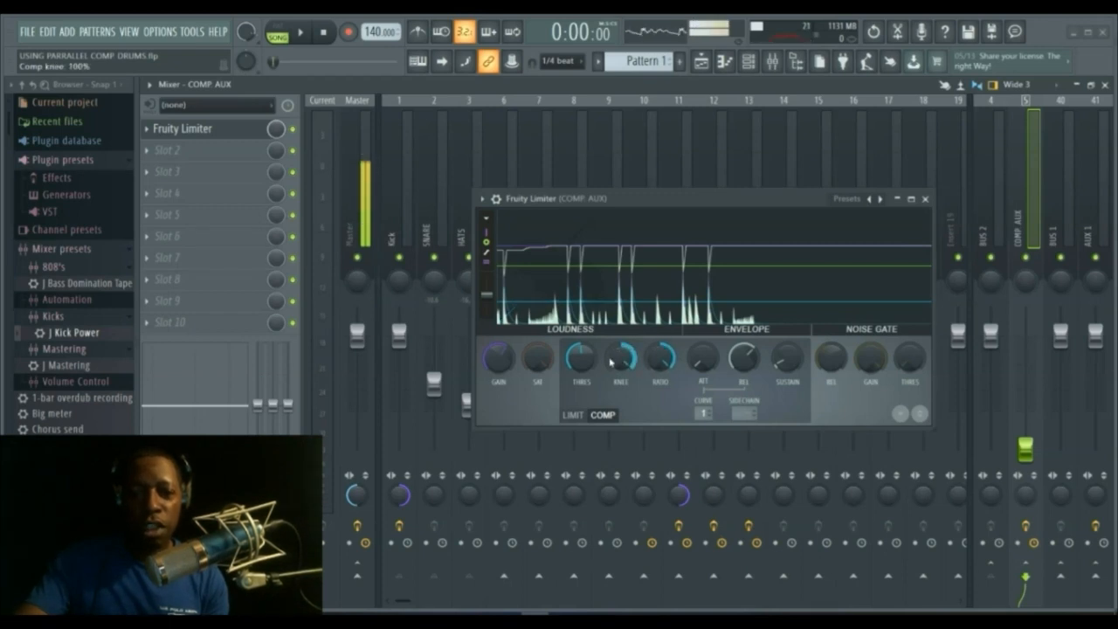
left_click_drag(572, 364, 574, 362)
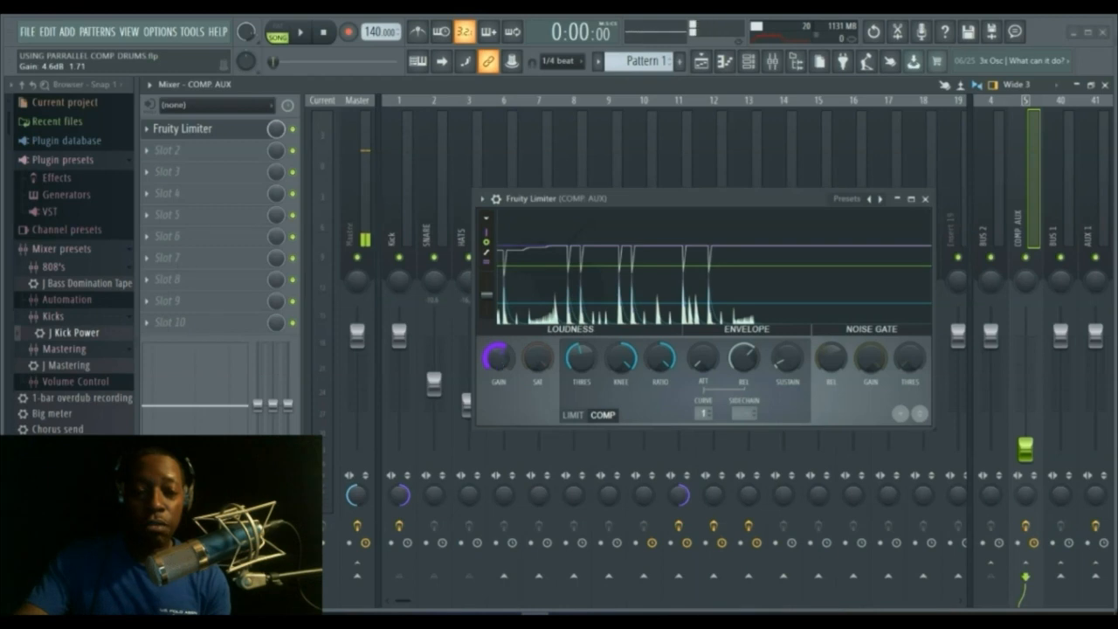
Raise the COMP AUX limiter's compressor threshold to about -9.6 dB and its gain to about 5.8 dB
left_click_drag(498, 359, 498, 376)
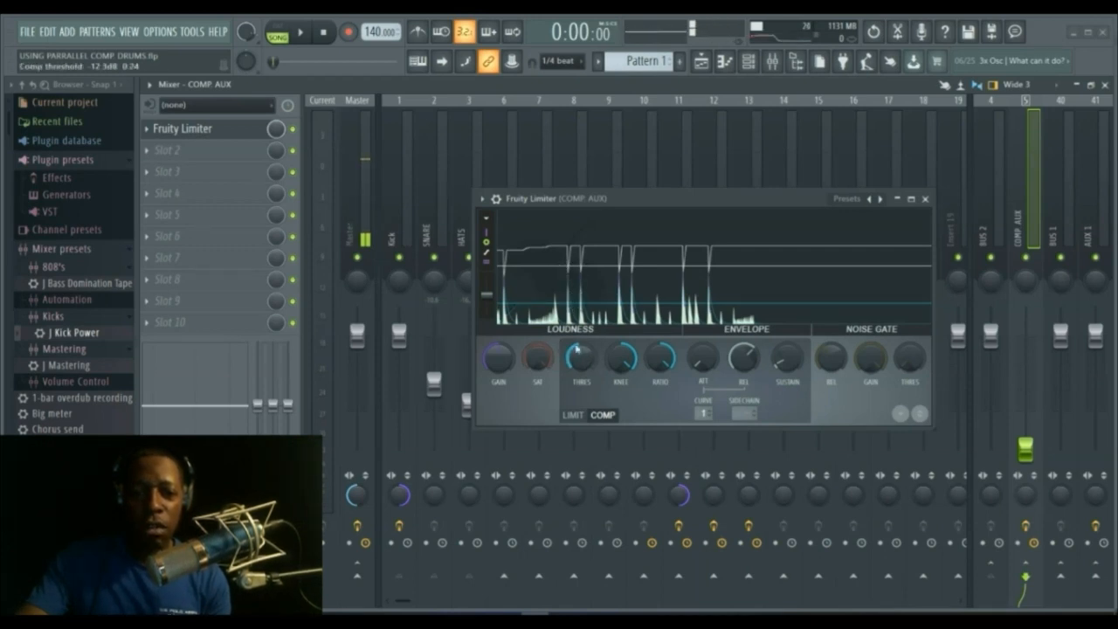
left_click_drag(581, 359, 580, 346)
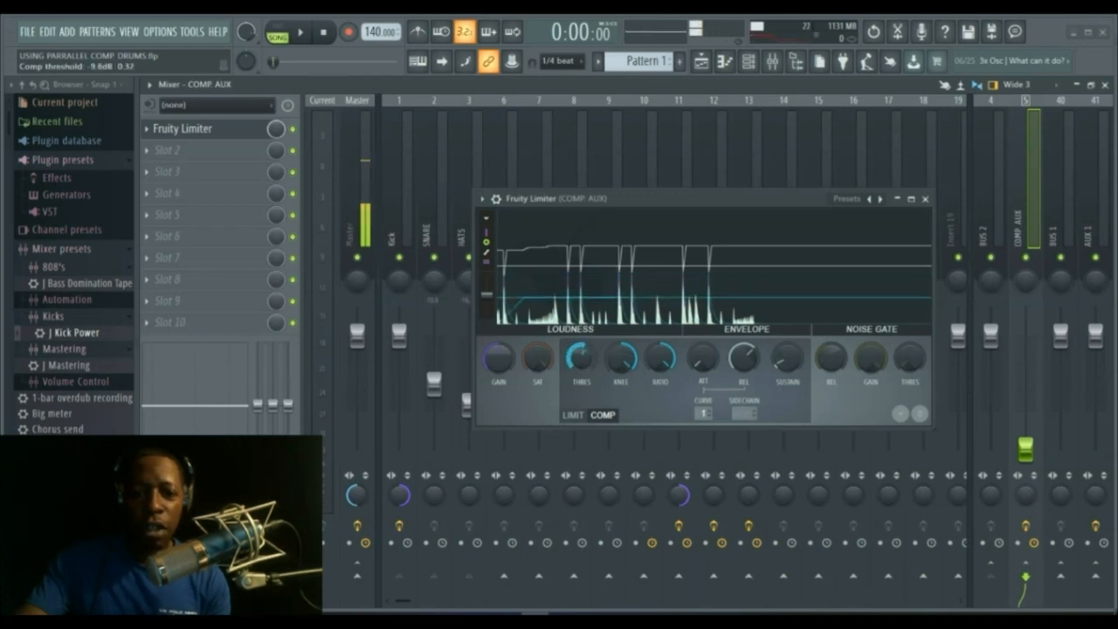
left_click_drag(499, 358, 499, 337)
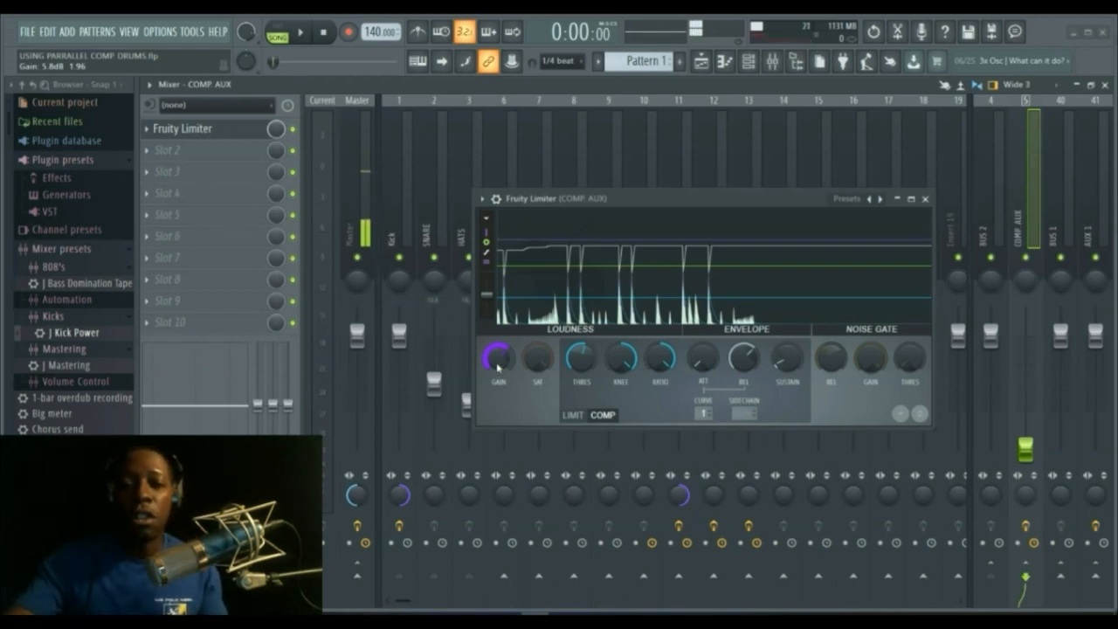
left_click_drag(655, 205, 642, 204)
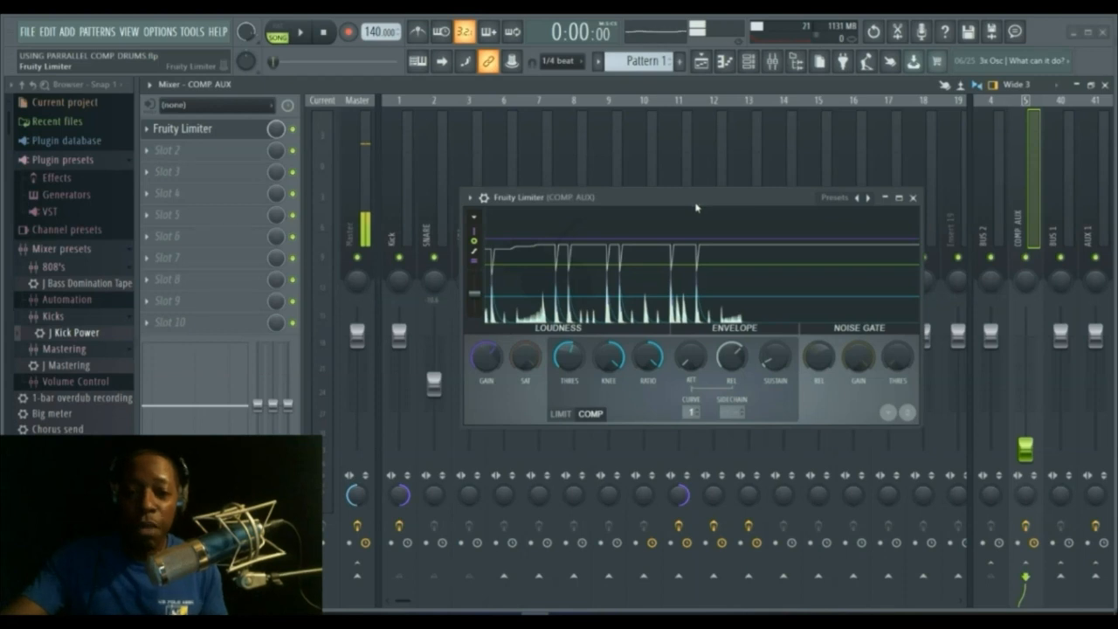
left_click_drag(693, 205, 698, 180)
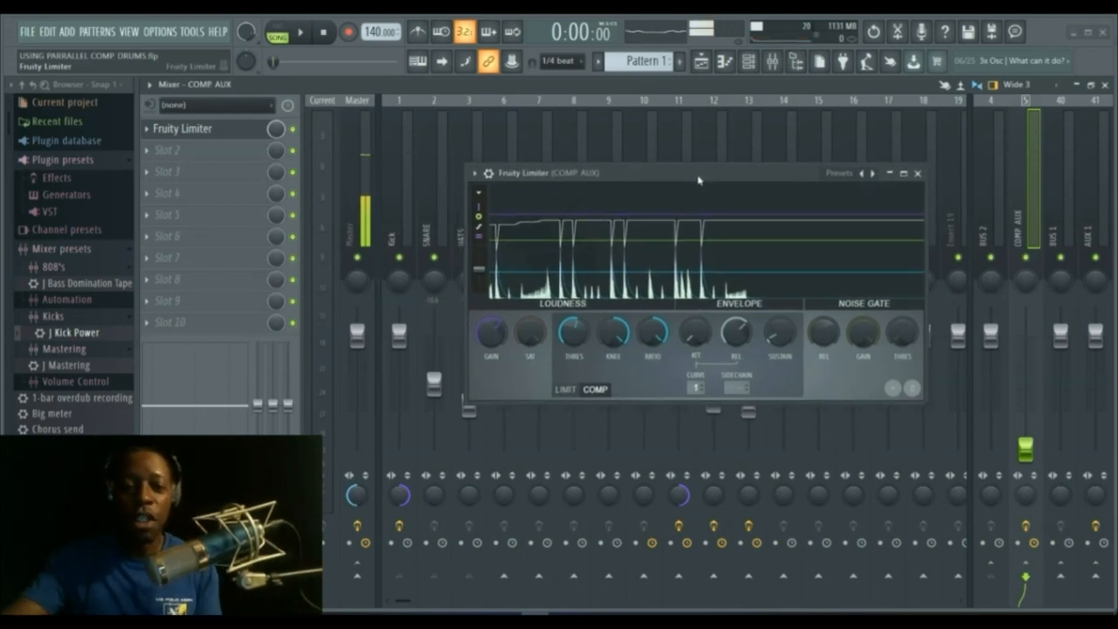
left_click_drag(682, 179, 677, 182)
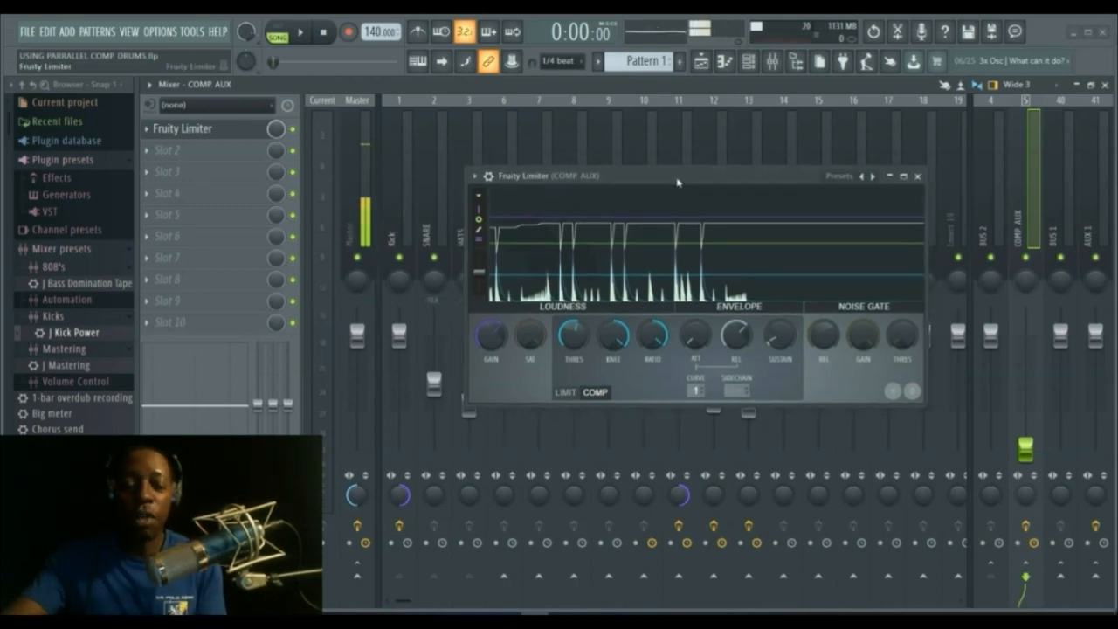
left_click_drag(677, 181, 686, 179)
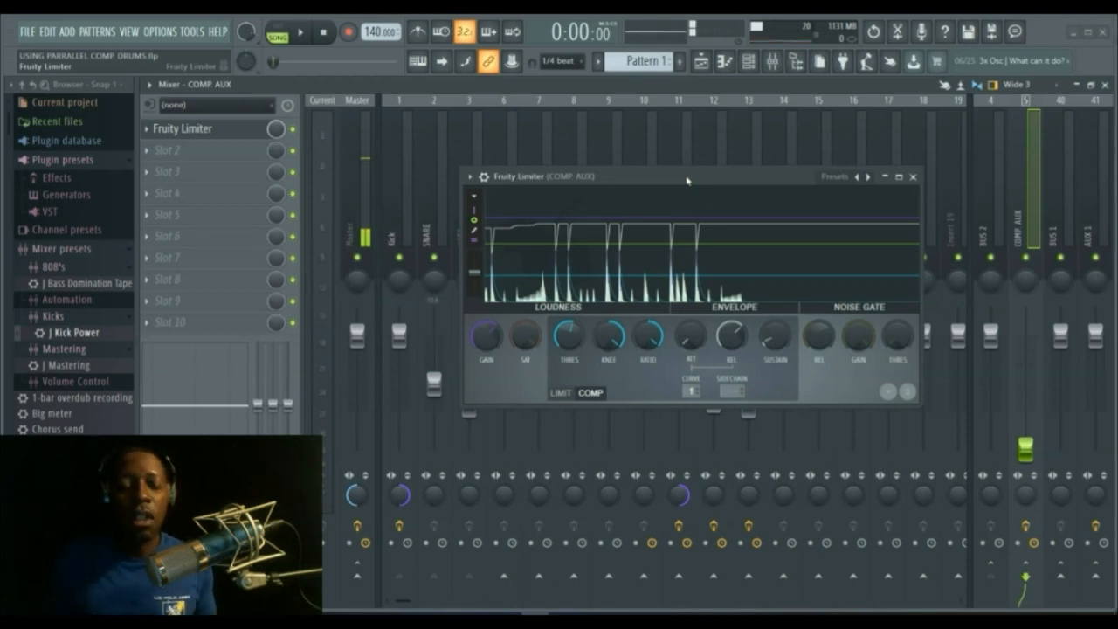
left_click_drag(687, 180, 675, 173)
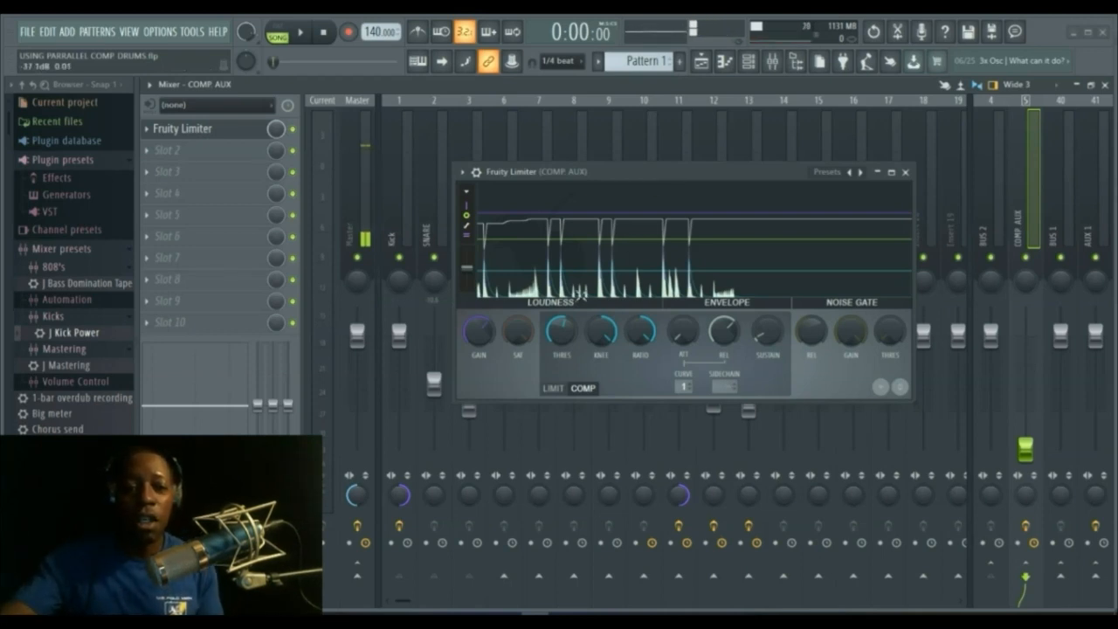
left_click_drag(556, 344, 560, 333)
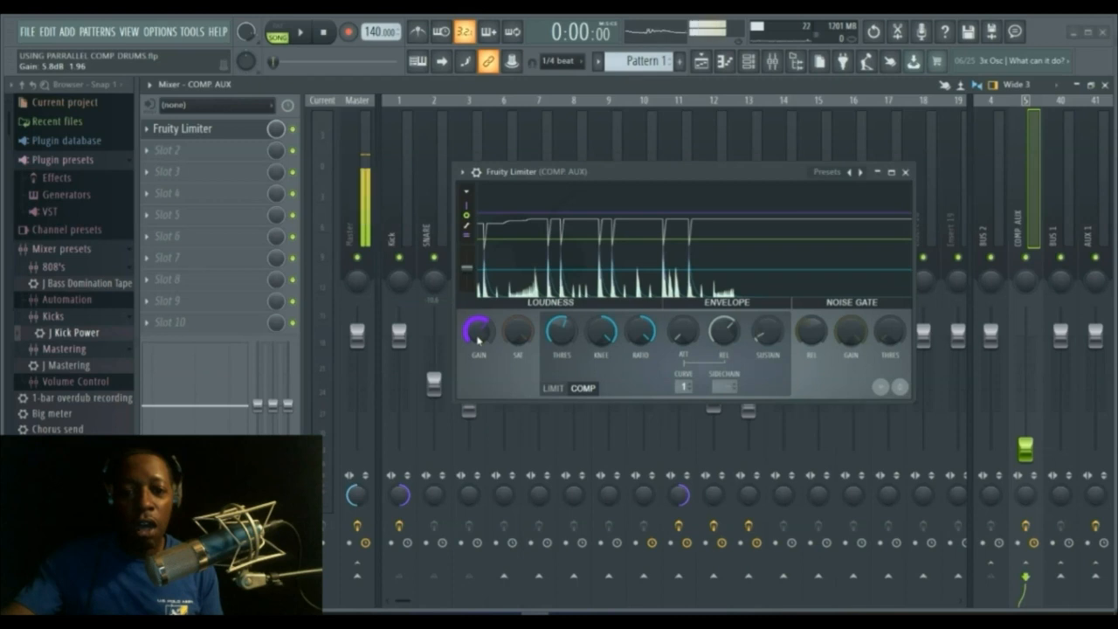
left_click_drag(478, 331, 478, 332)
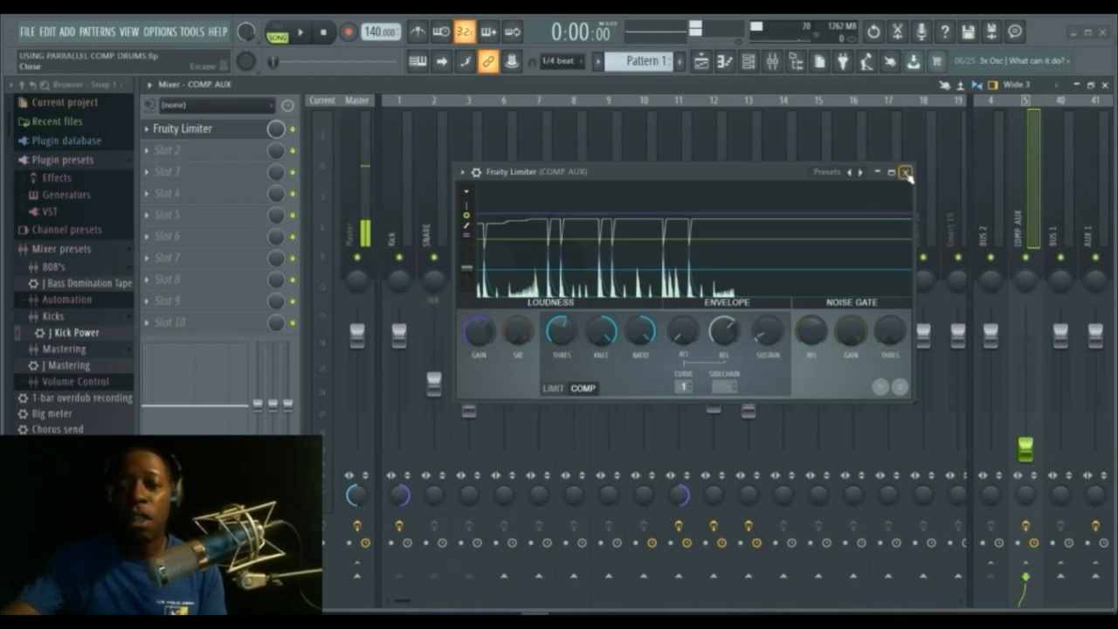
Move the Fruity Limiter window clear of the faders and raise the COMP AUX fader to about -9.2 dB during playback
left_click_drag(761, 173, 780, 141)
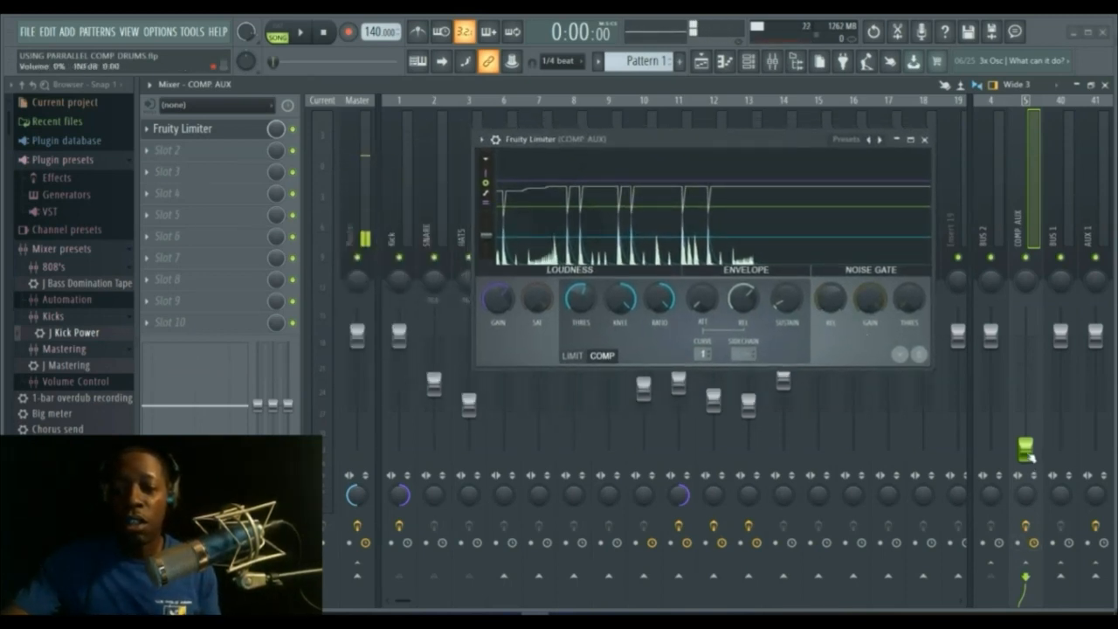
key("space")
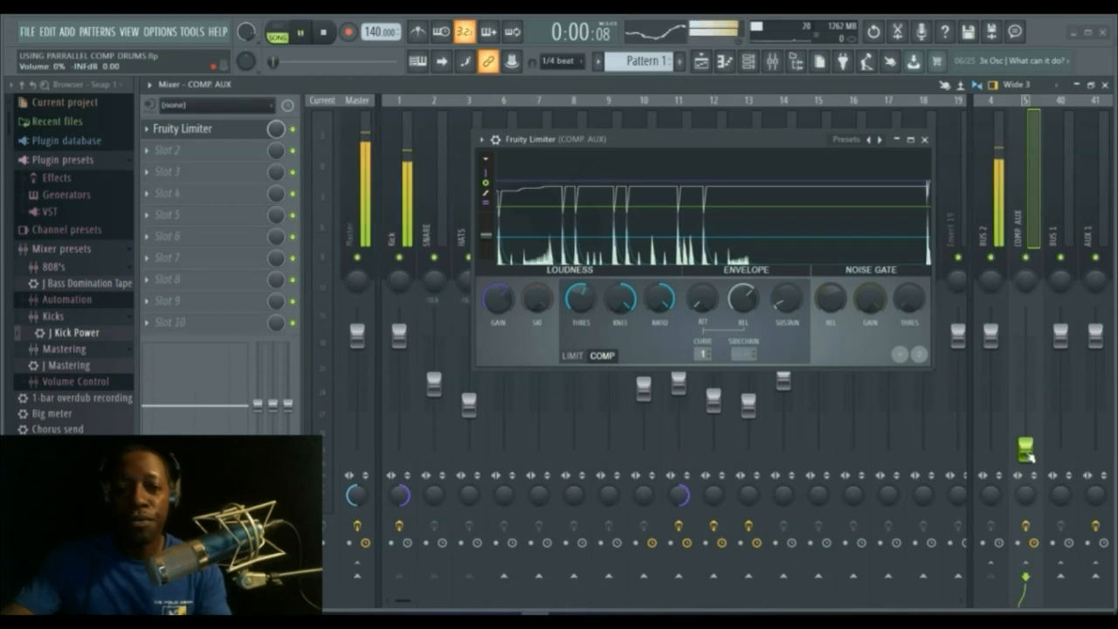
left_click_drag(1028, 454, 1026, 382)
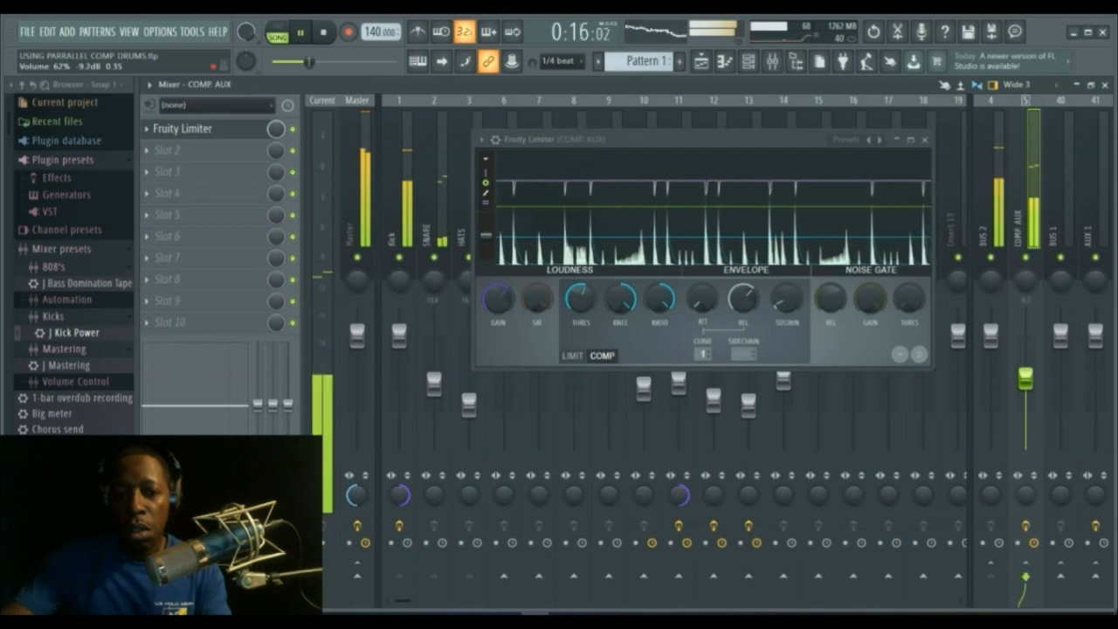
Try lower SNARE fader levels while the song plays, and settle the track at about -11.5 dB
left_click(434, 385)
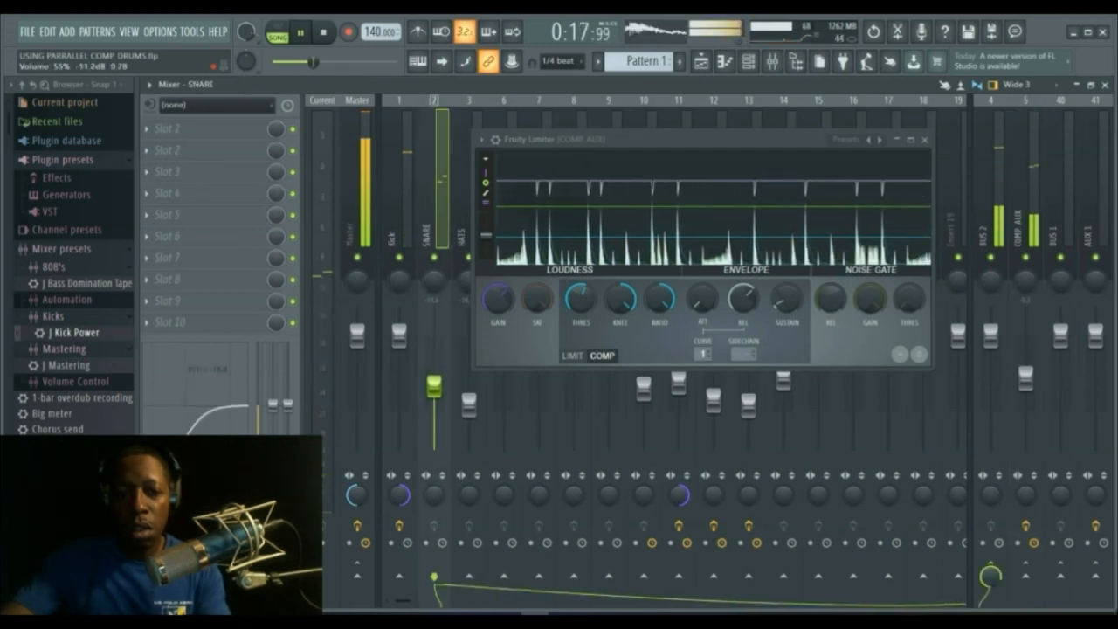
left_click_drag(434, 388, 434, 395)
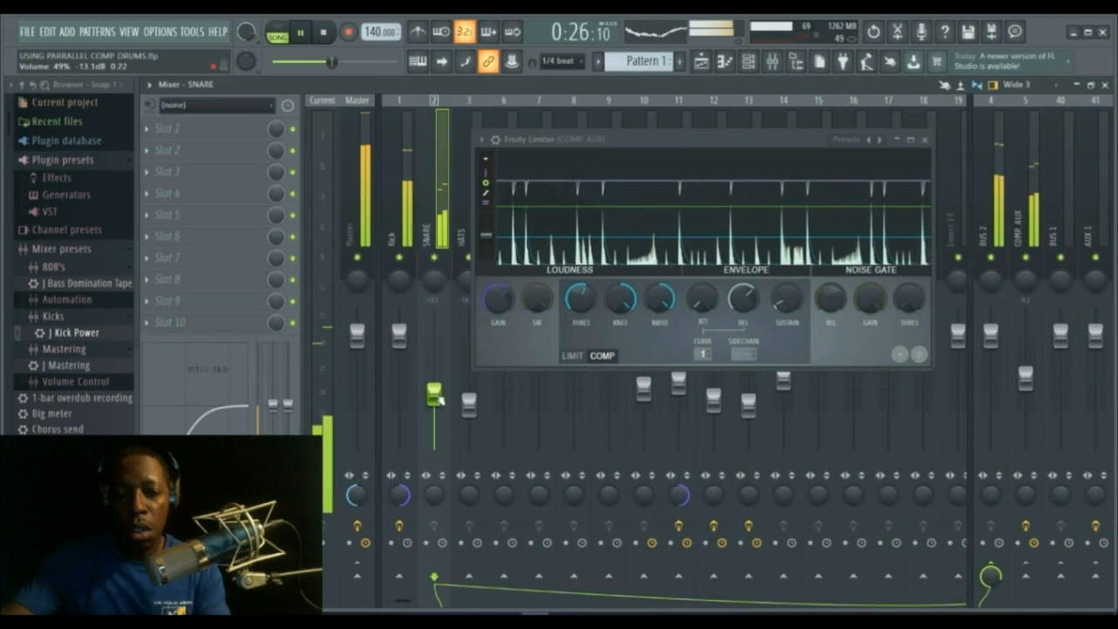
left_click_drag(434, 389, 434, 388)
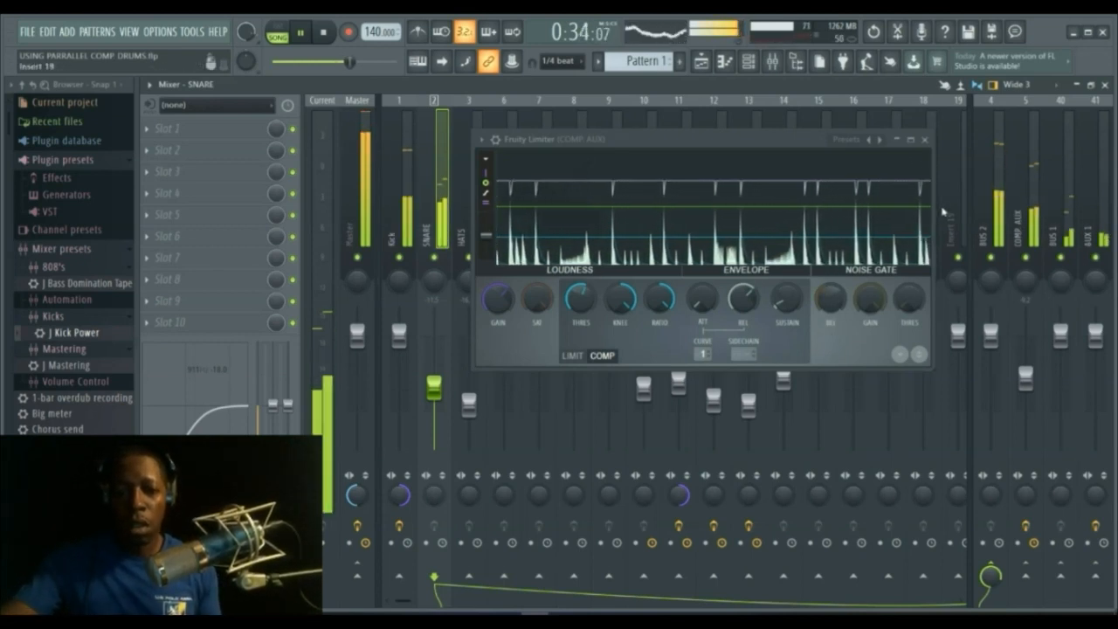
Bring the Fruity Limiter window to the front, stop the song, and close the limiter
left_click(778, 148)
left_click_drag(777, 147, 812, 190)
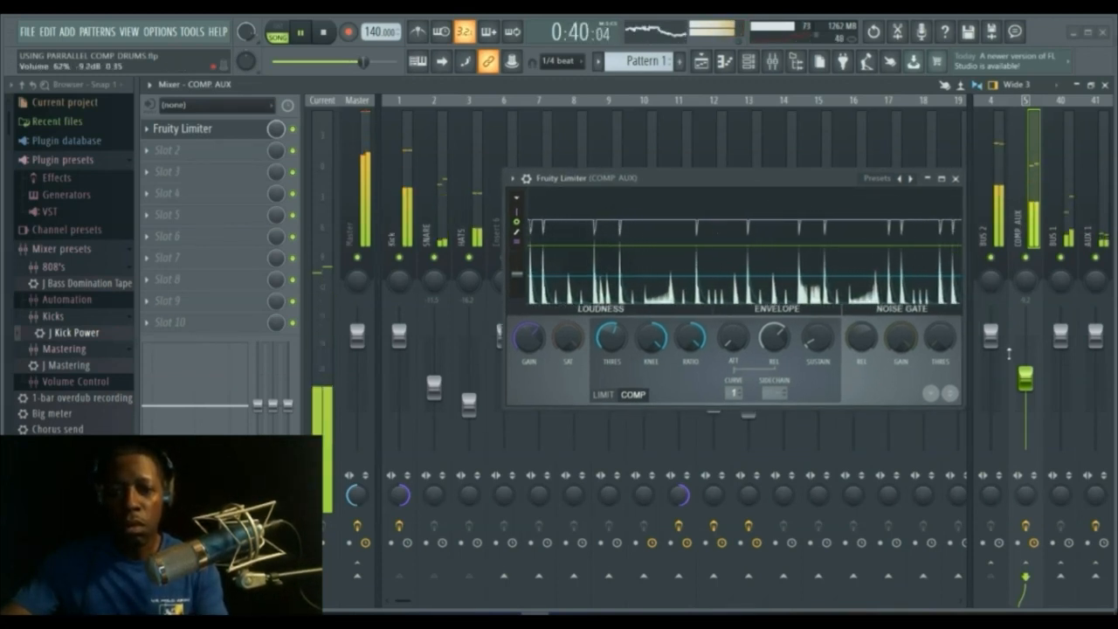
key("space")
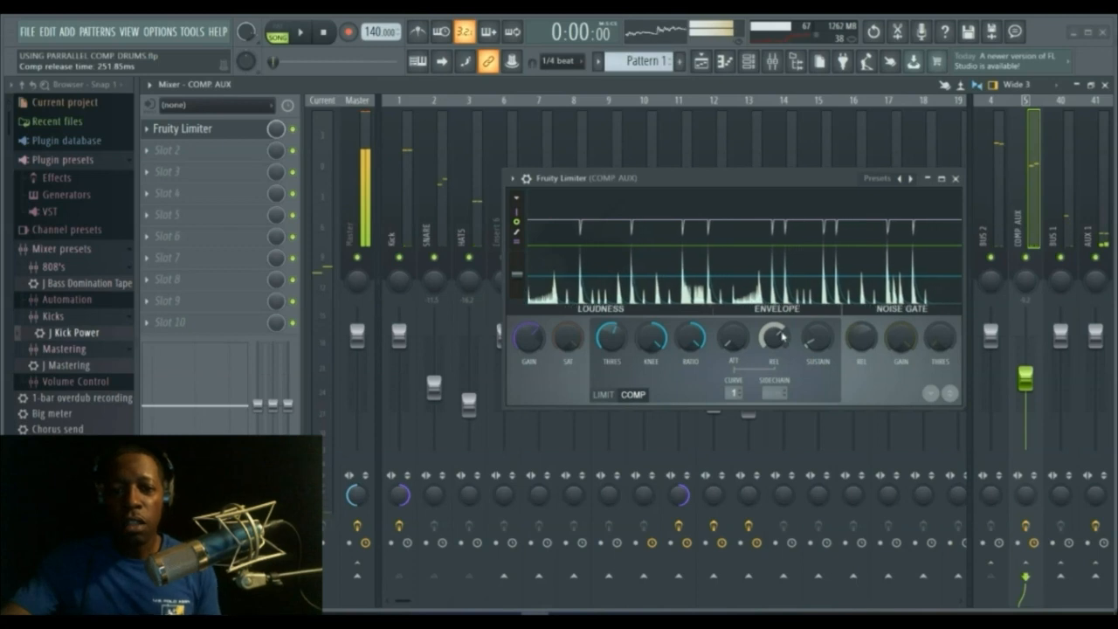
left_click_drag(709, 179, 684, 152)
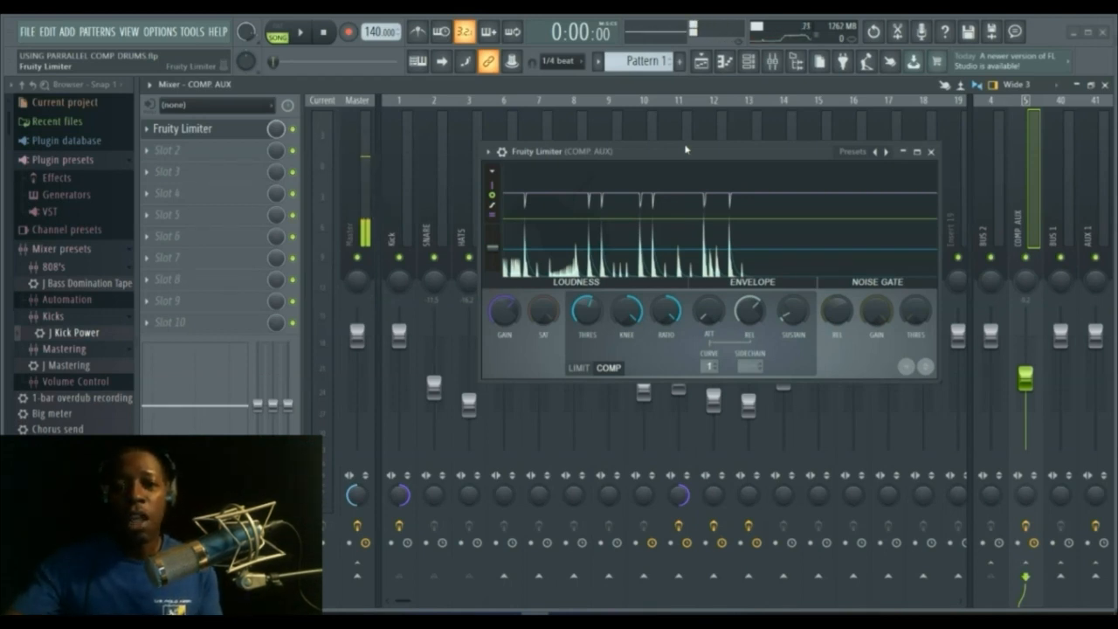
left_click(931, 152)
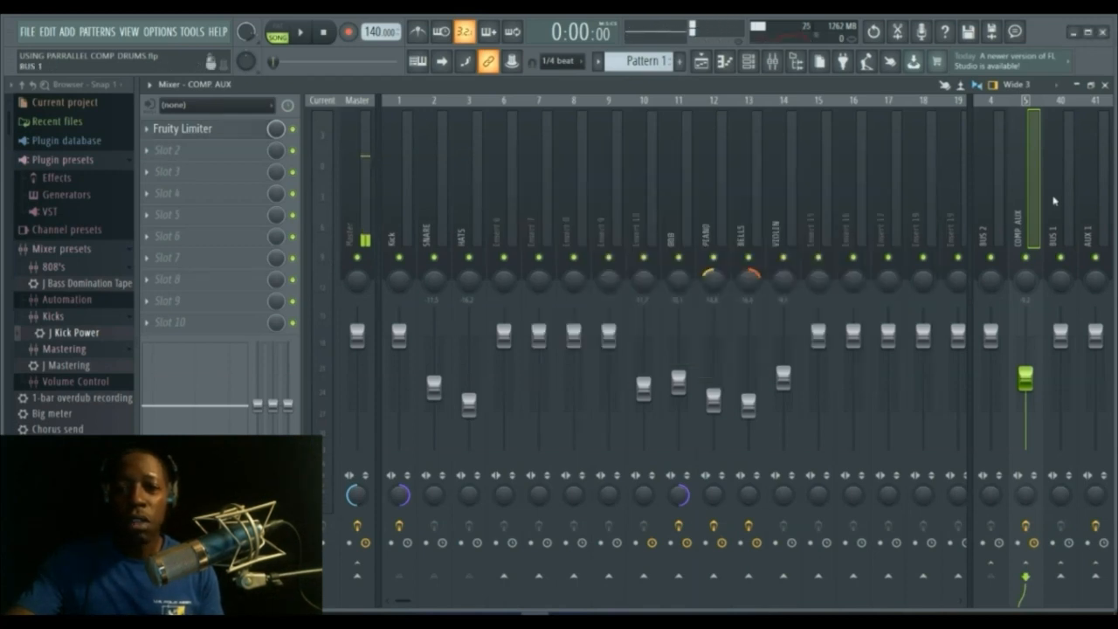
left_click(225, 128)
left_click(230, 129)
Load Fruity Soft Clipper into the third effect slot of the Kick track
left_click(408, 224)
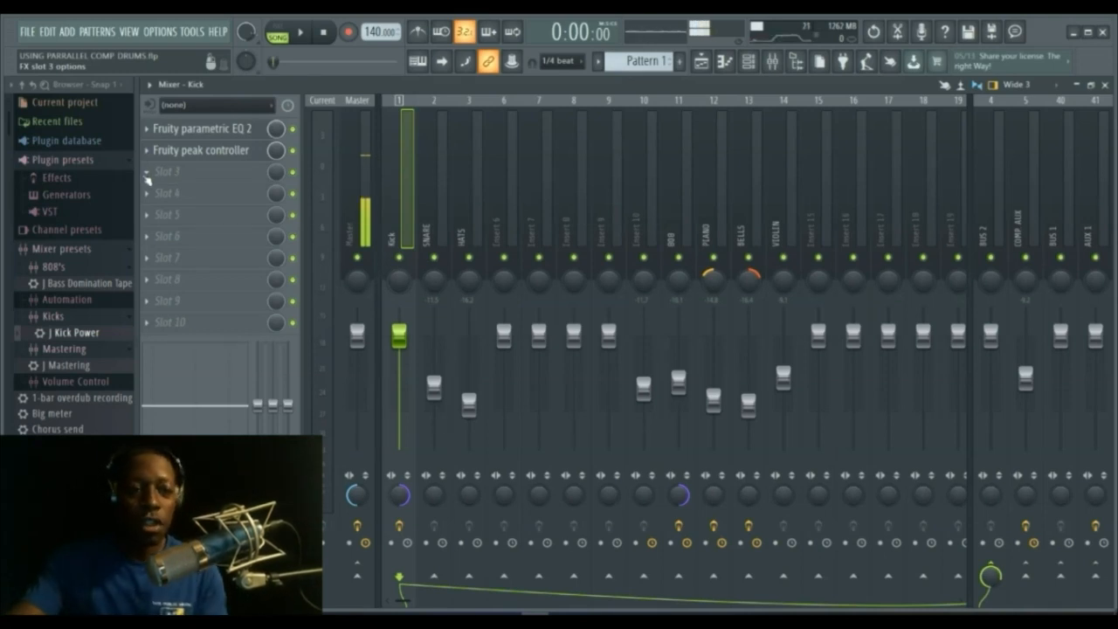
left_click(150, 176)
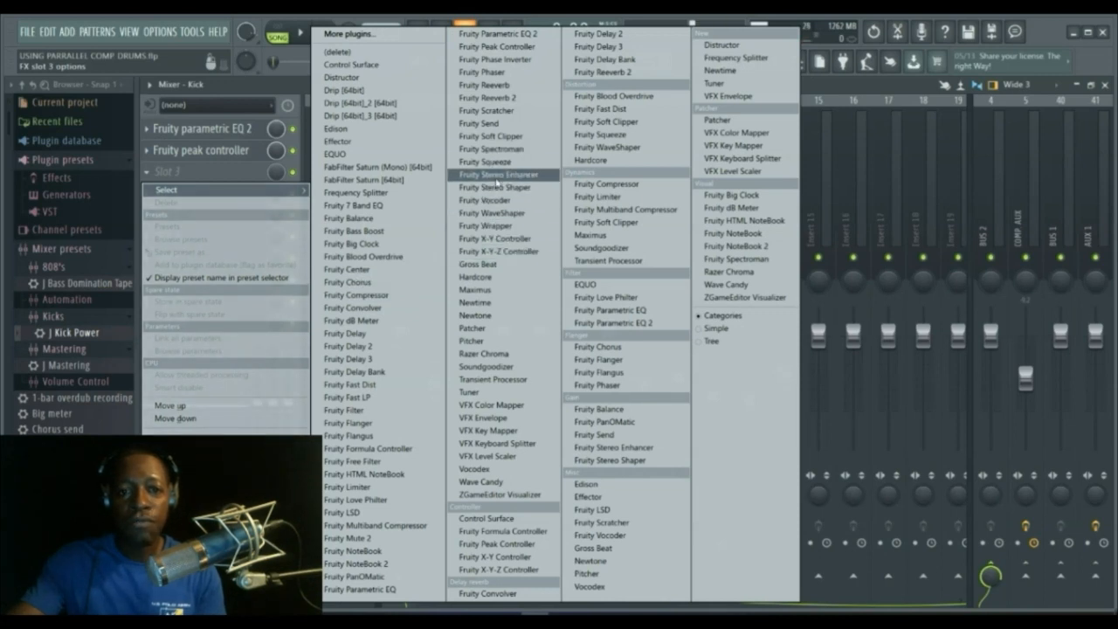
left_click(581, 123)
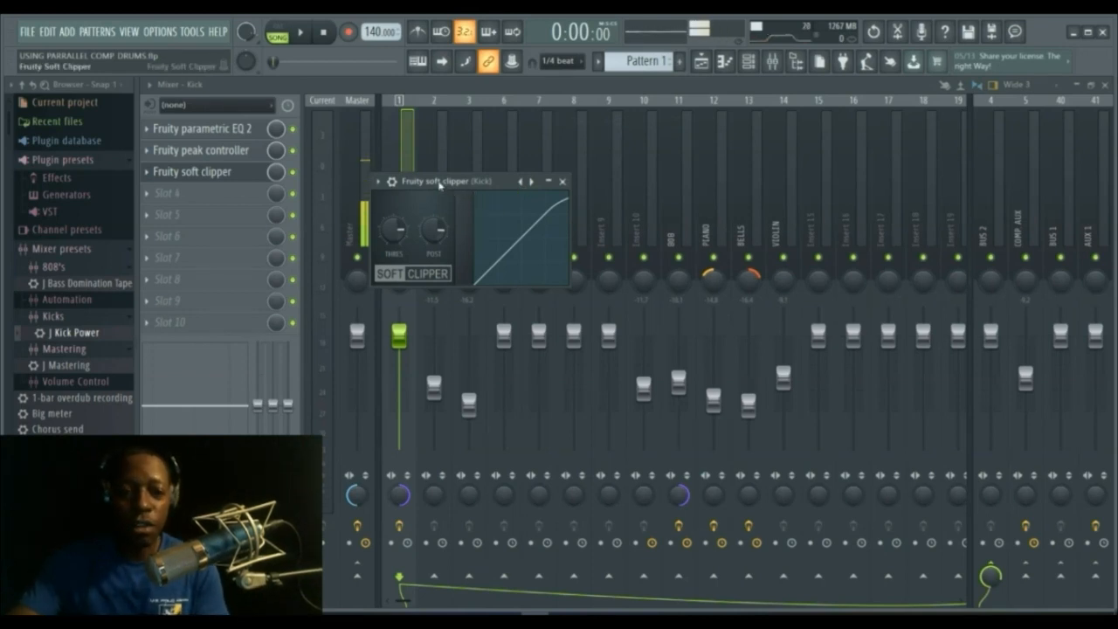
Lower the Kick soft clipper's threshold to about -13.1 dB, adjust its post gain, and move its window over the middle mixer tracks
left_click_drag(438, 182, 449, 198)
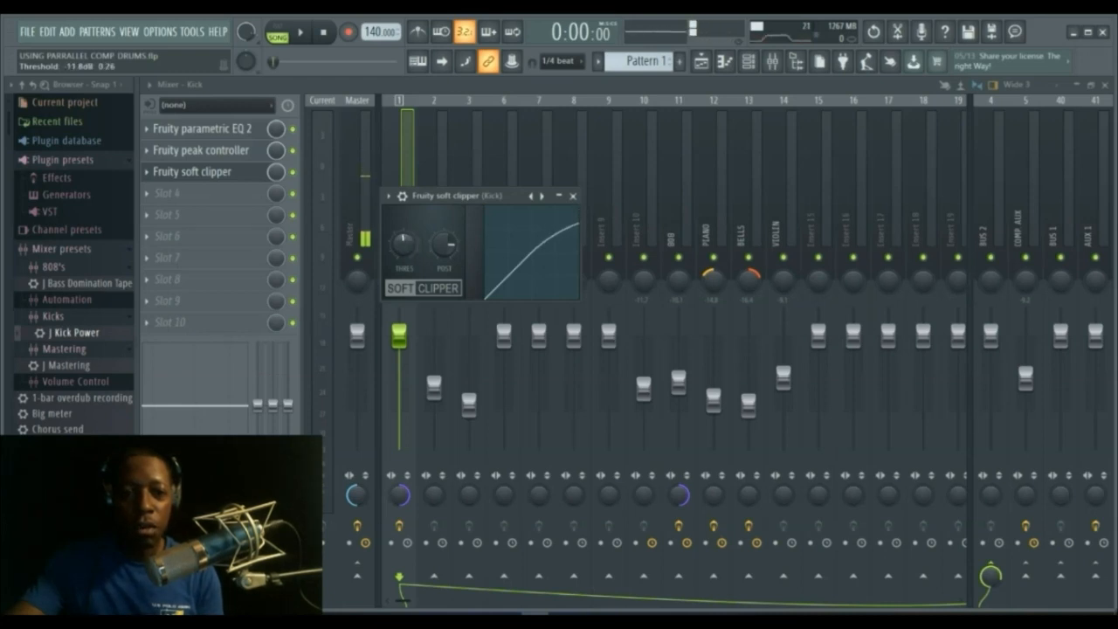
left_click_drag(445, 246, 444, 240)
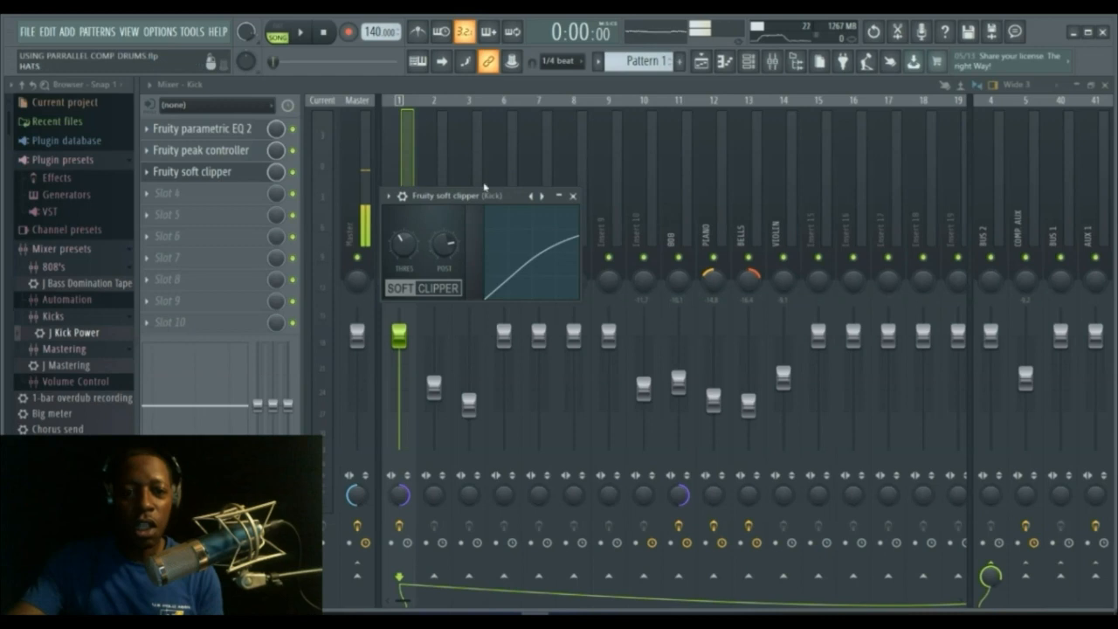
left_click_drag(484, 187, 631, 169)
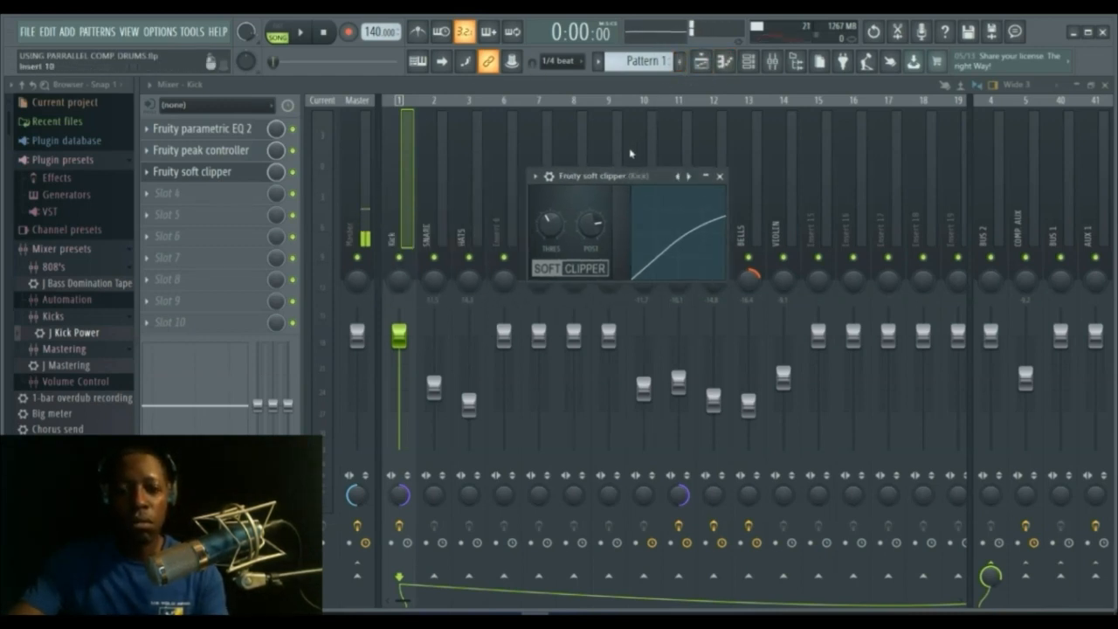
During playback, lower the Kick soft clipper's threshold to about -19.9 dB and reduce its post gain, then stop the song and close the clipper
key("space")
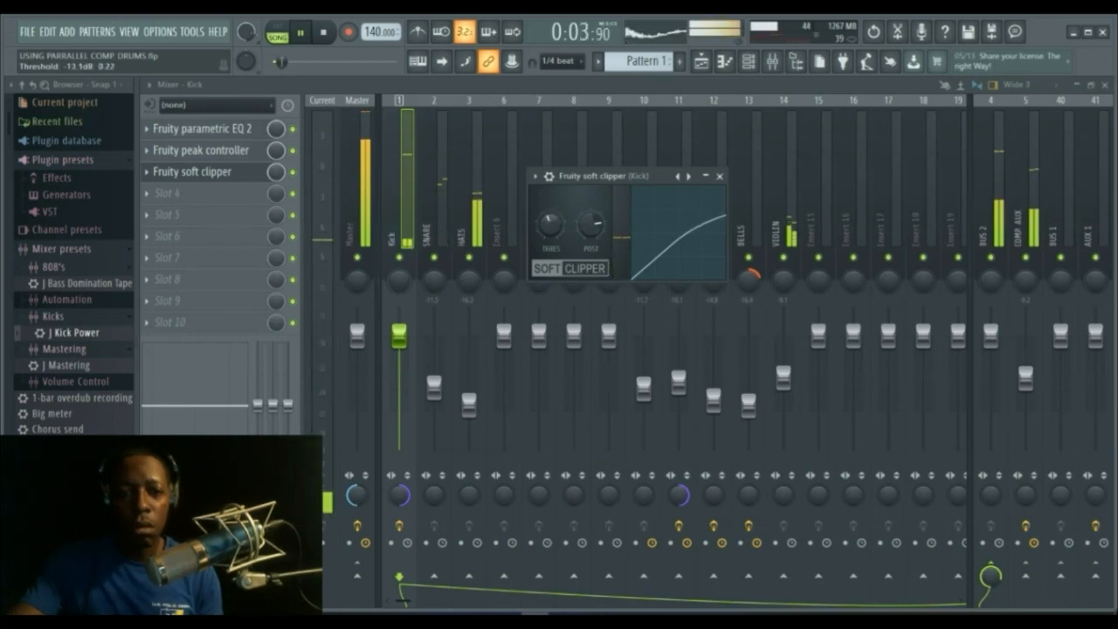
mouse_move(550, 224)
left_mouse_down()
mouse_move(550, 234)
mouse_move(584, 218)
mouse_move(591, 235)
mouse_move(551, 232)
left_mouse_up()
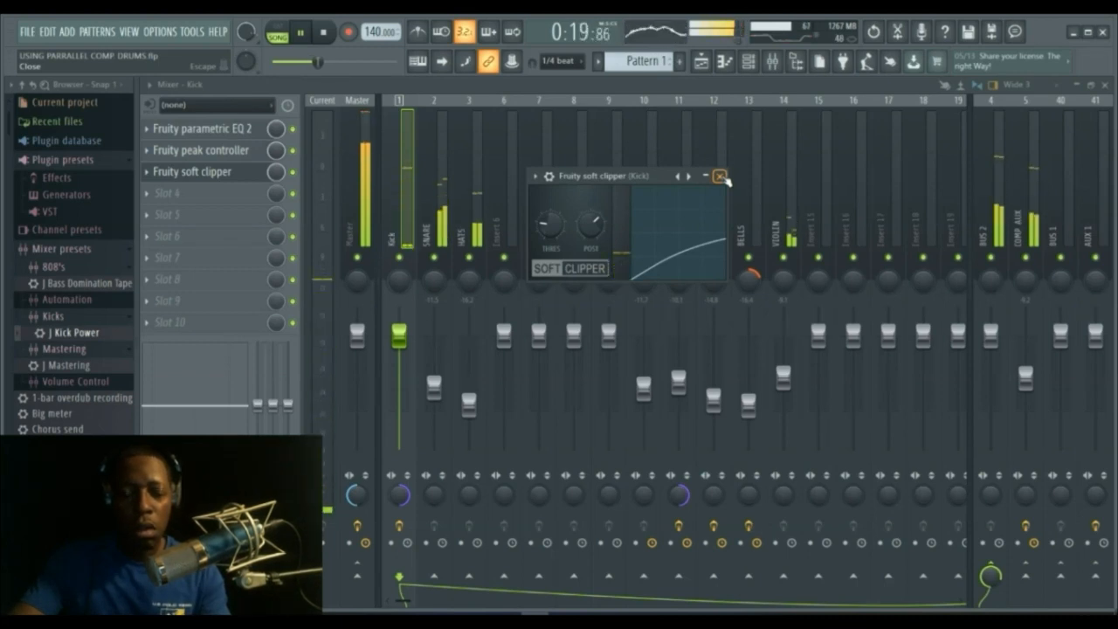
key("space")
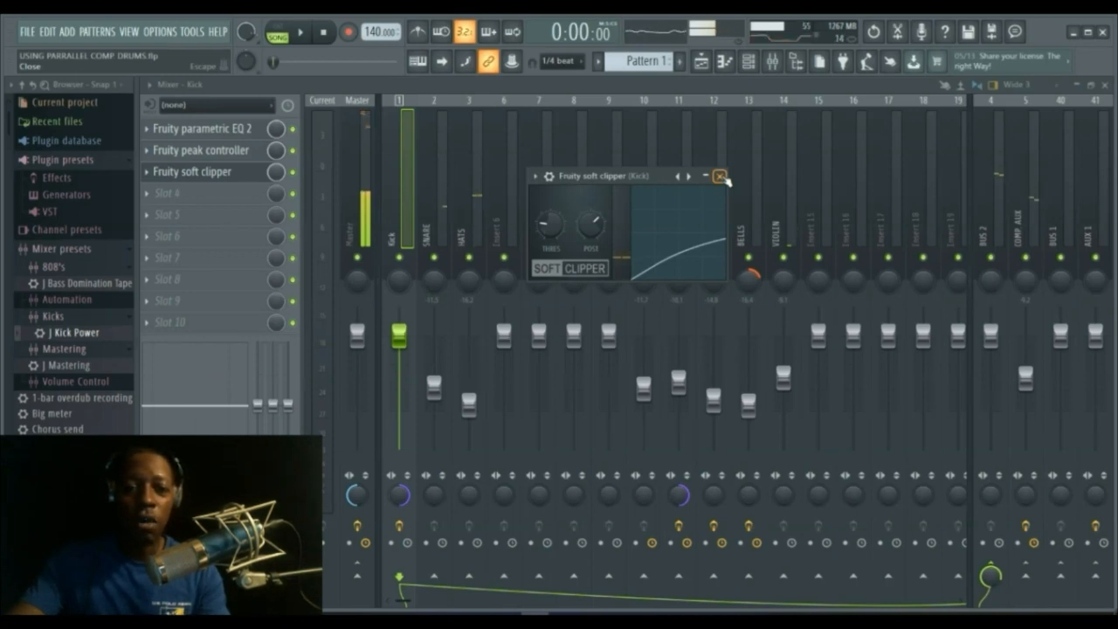
left_click(720, 177)
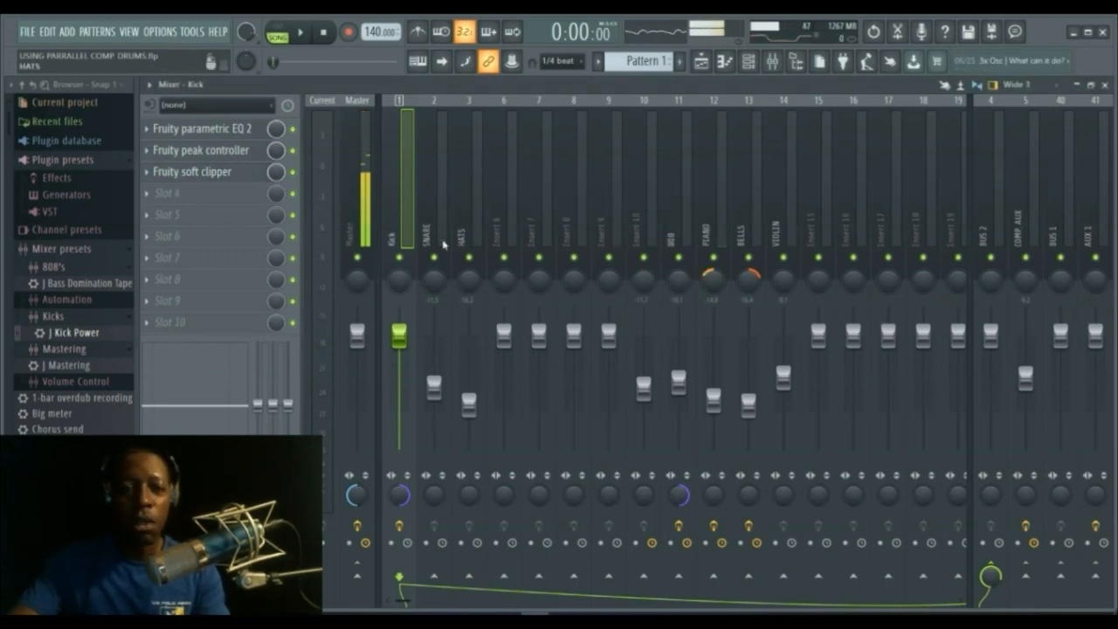
Reopen the Kick's soft clipper as a detached window and place it nearer the Kick track
left_click(209, 172)
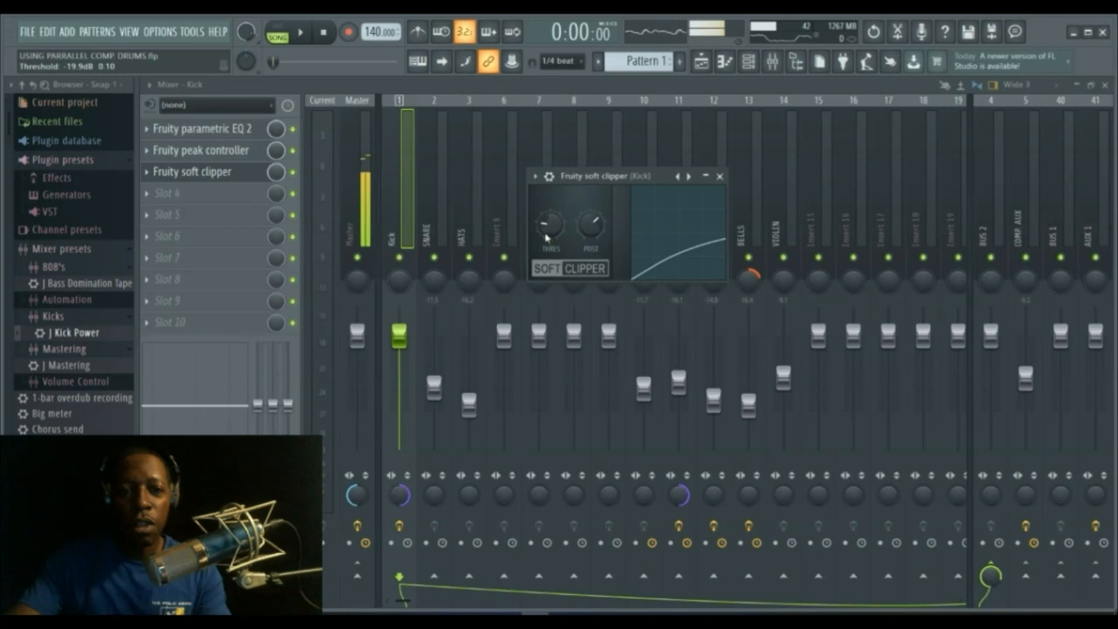
left_click(535, 177)
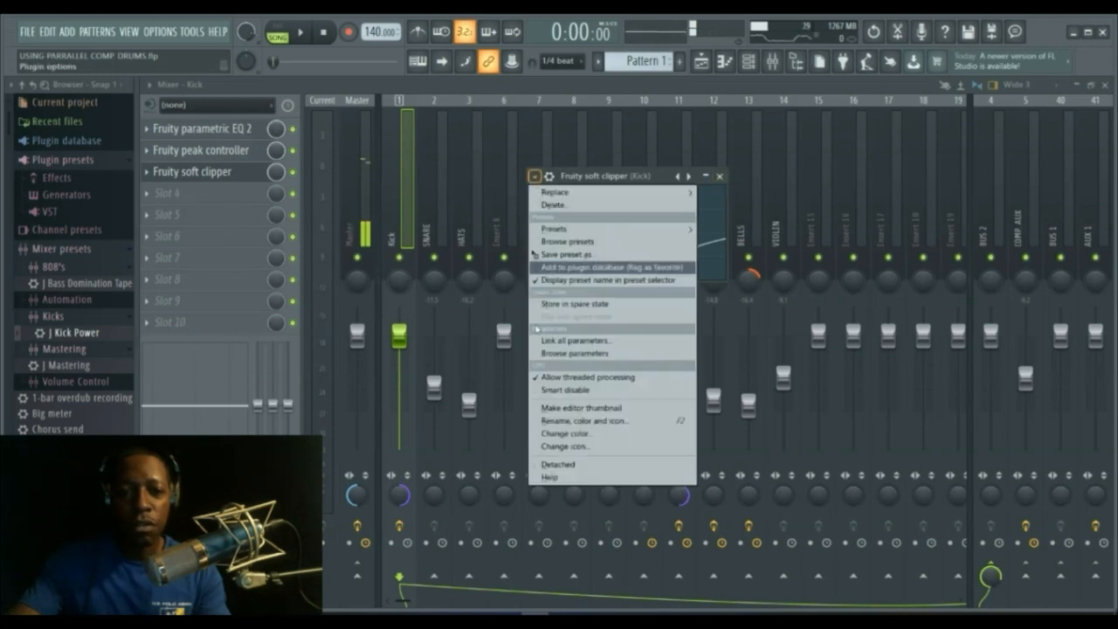
left_click(564, 467)
left_click_drag(604, 176, 523, 168)
Raise the Trap Kick channel's volume multiplier to about 138% (8.4 dB) during playback, close its settings and stop the song
left_click(749, 60)
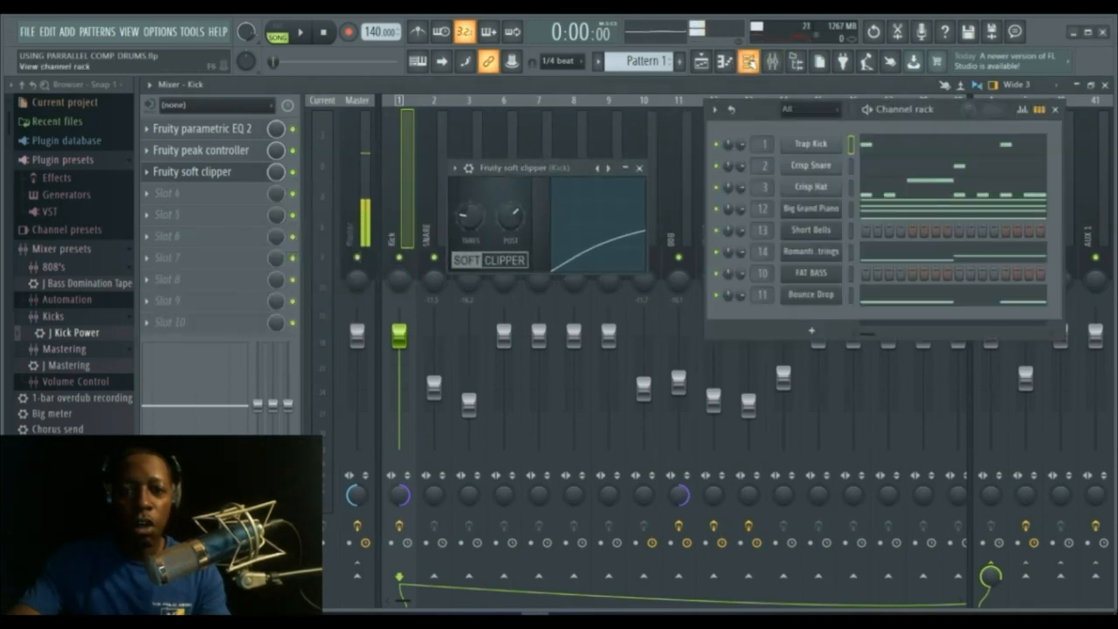
left_click(810, 145)
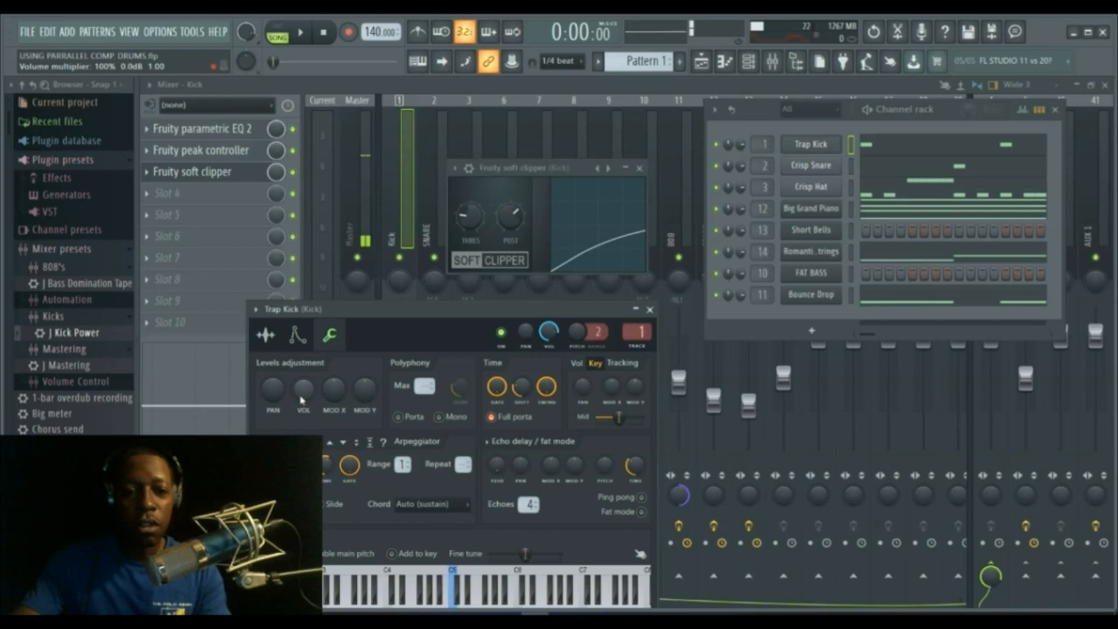
key("space")
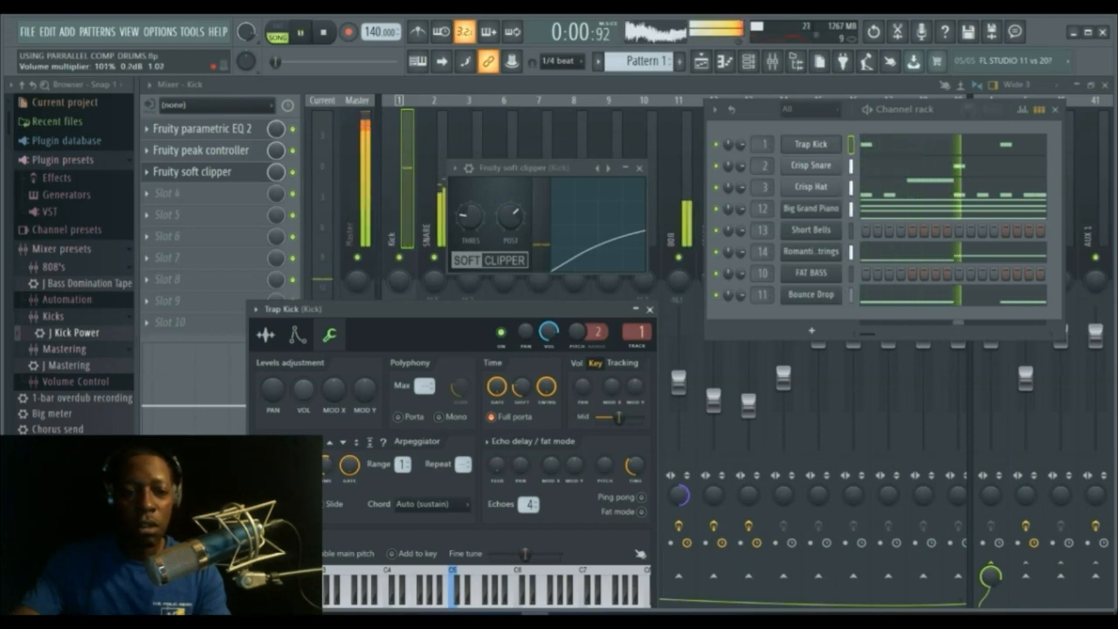
left_click_drag(302, 391, 302, 368)
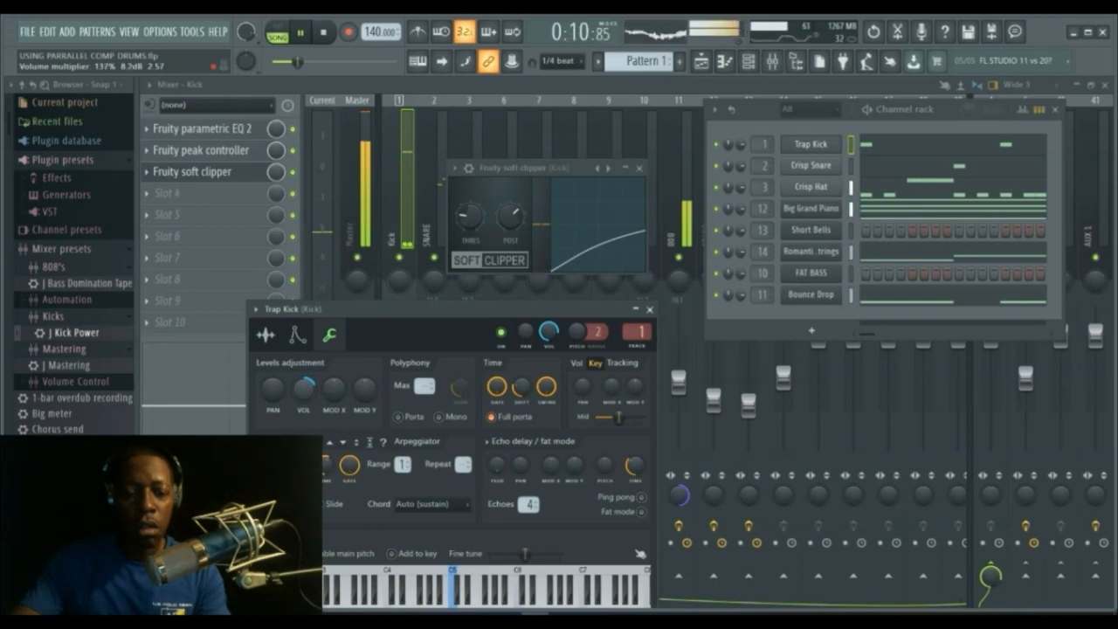
left_click_drag(300, 394, 299, 393)
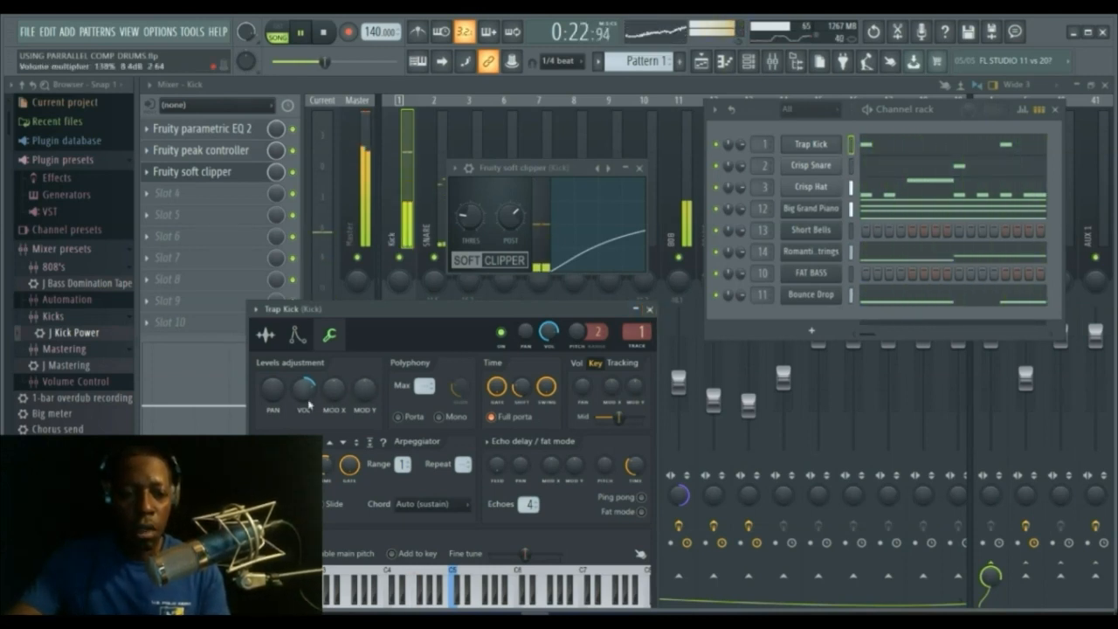
left_click_drag(305, 394, 304, 398)
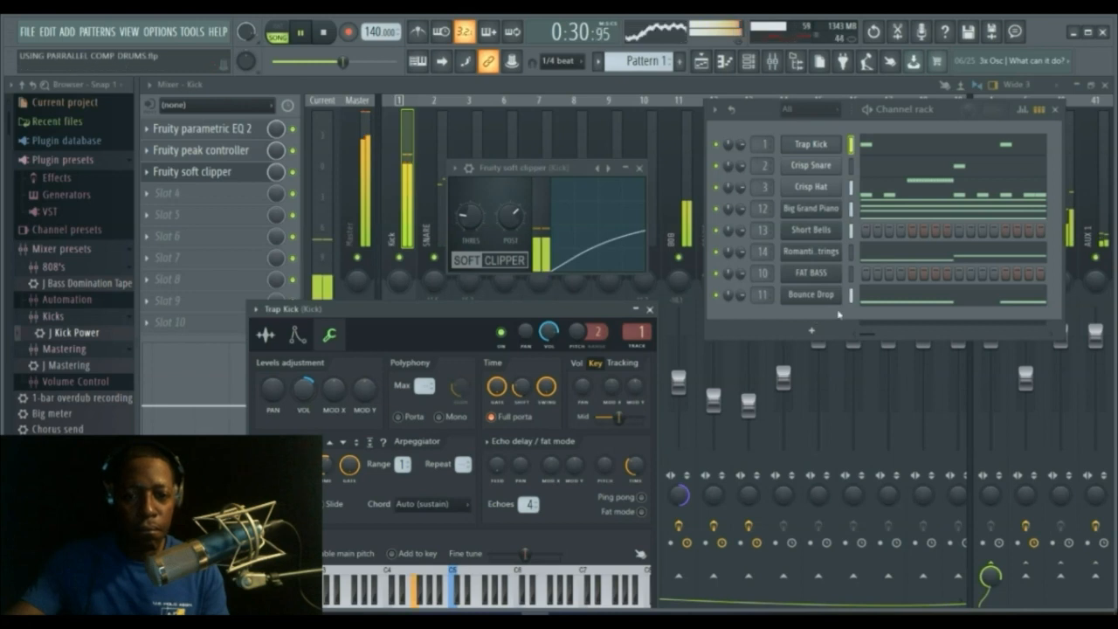
left_click(650, 310)
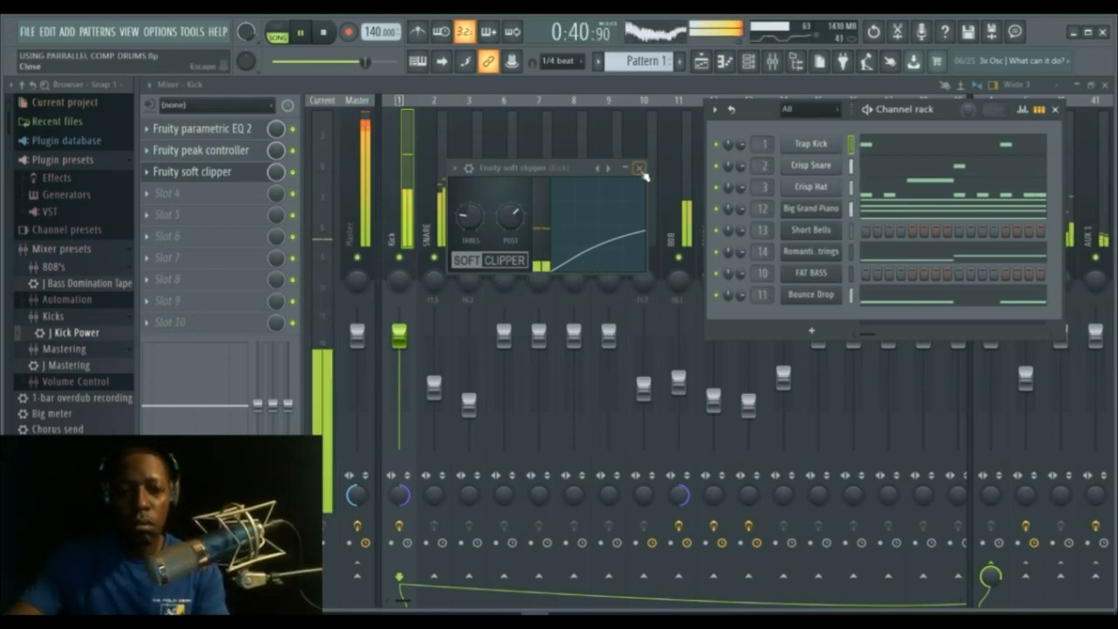
key("space")
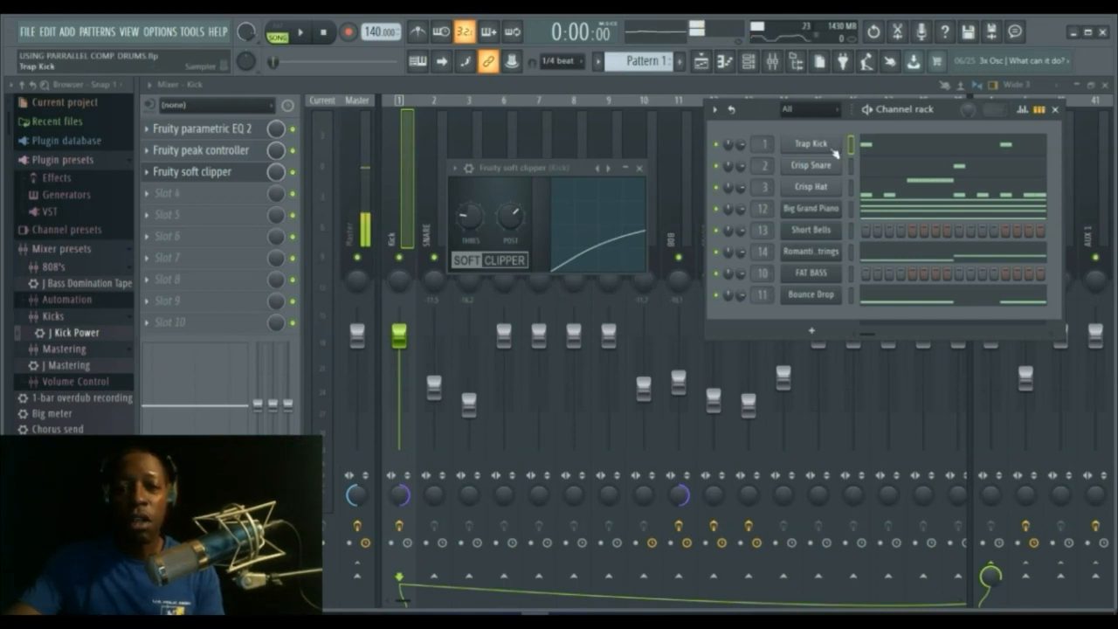
Review the Trap Kick channel's level settings once more, then close them and the Kick's soft clipper
left_click(830, 145)
left_click_drag(391, 310, 330, 278)
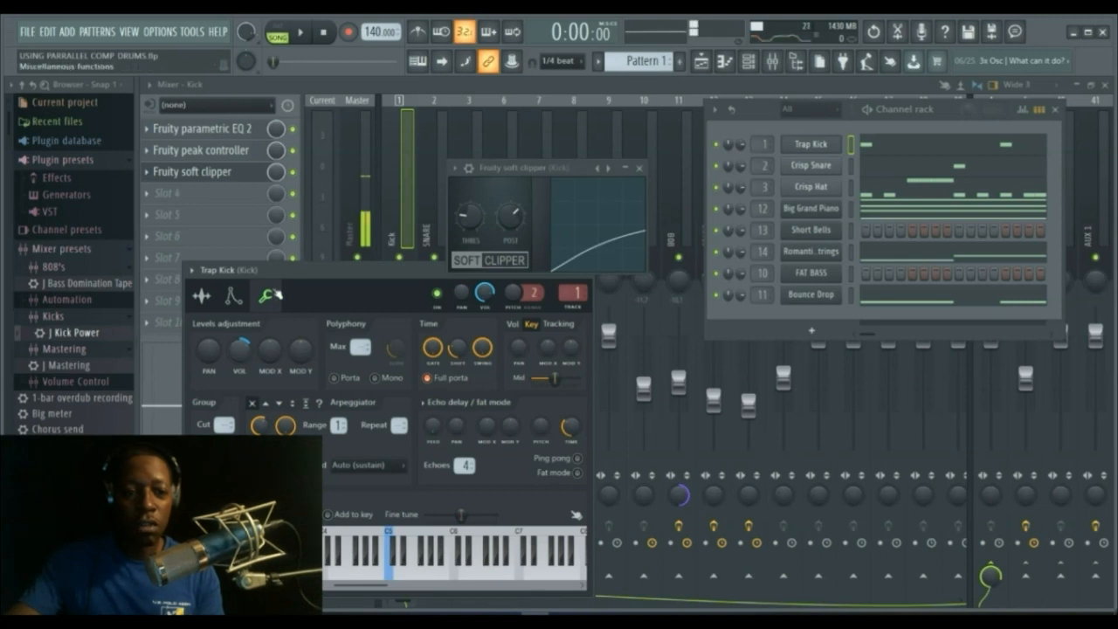
left_click_drag(335, 273, 319, 300)
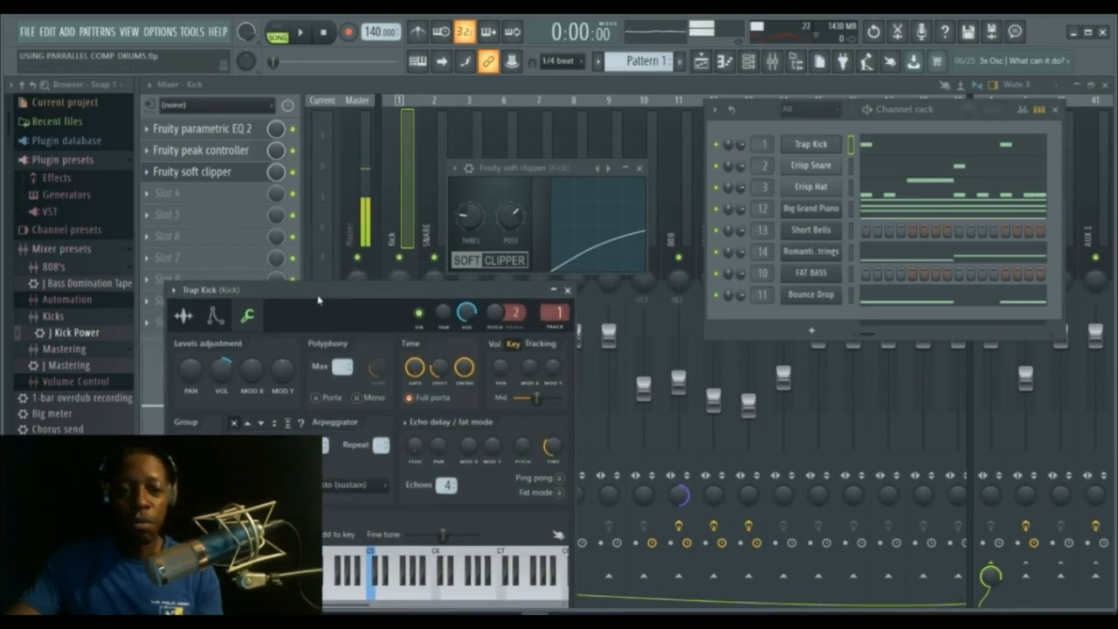
left_click(566, 291)
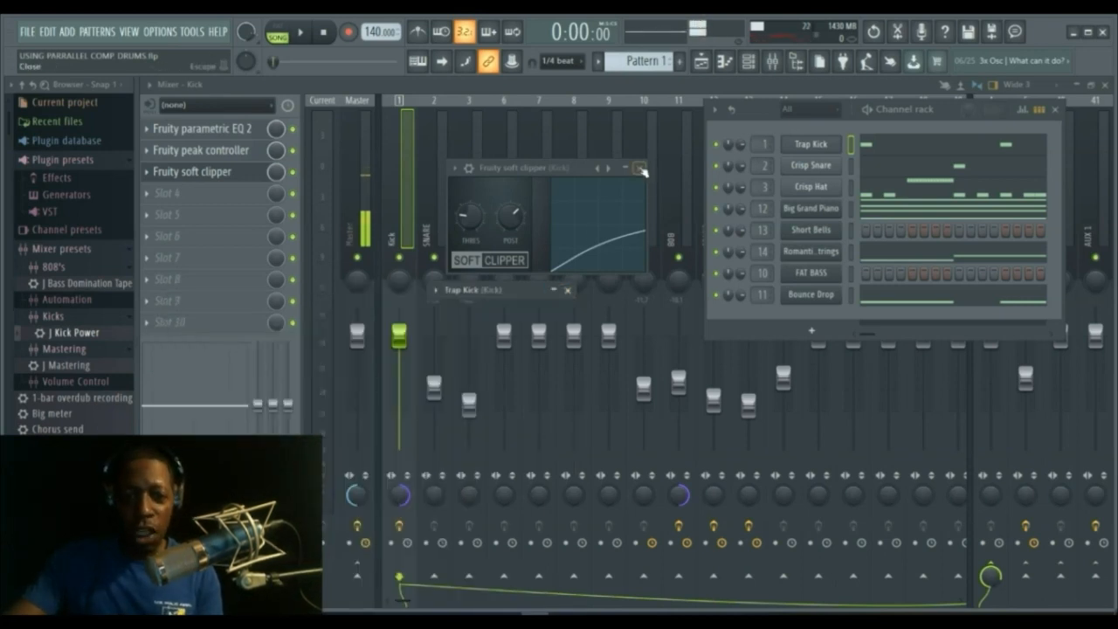
left_click(567, 291)
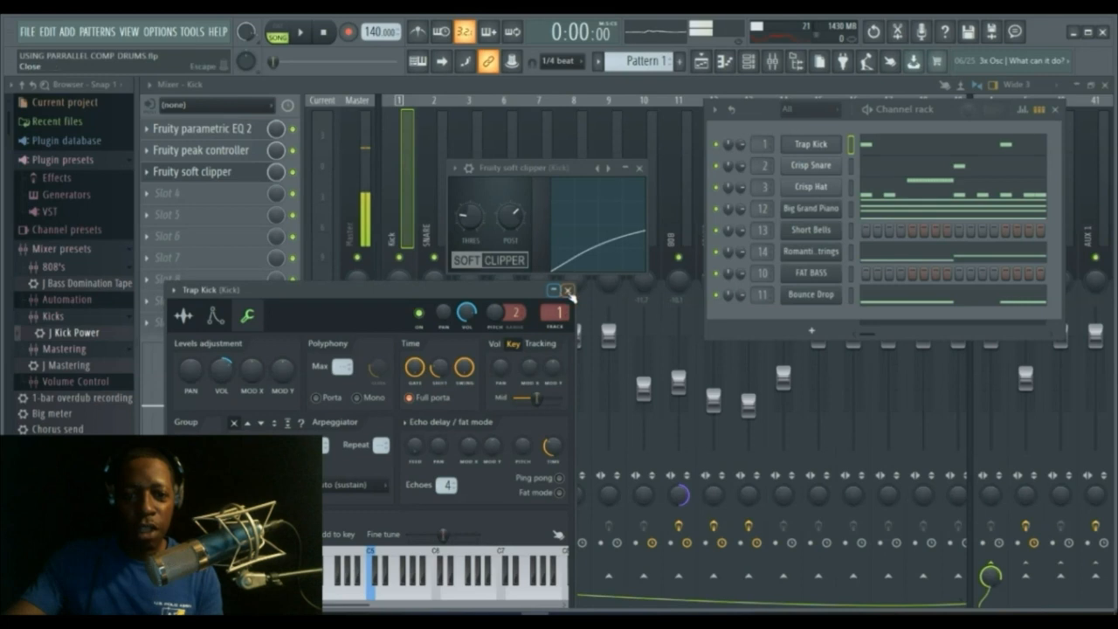
left_click(567, 291)
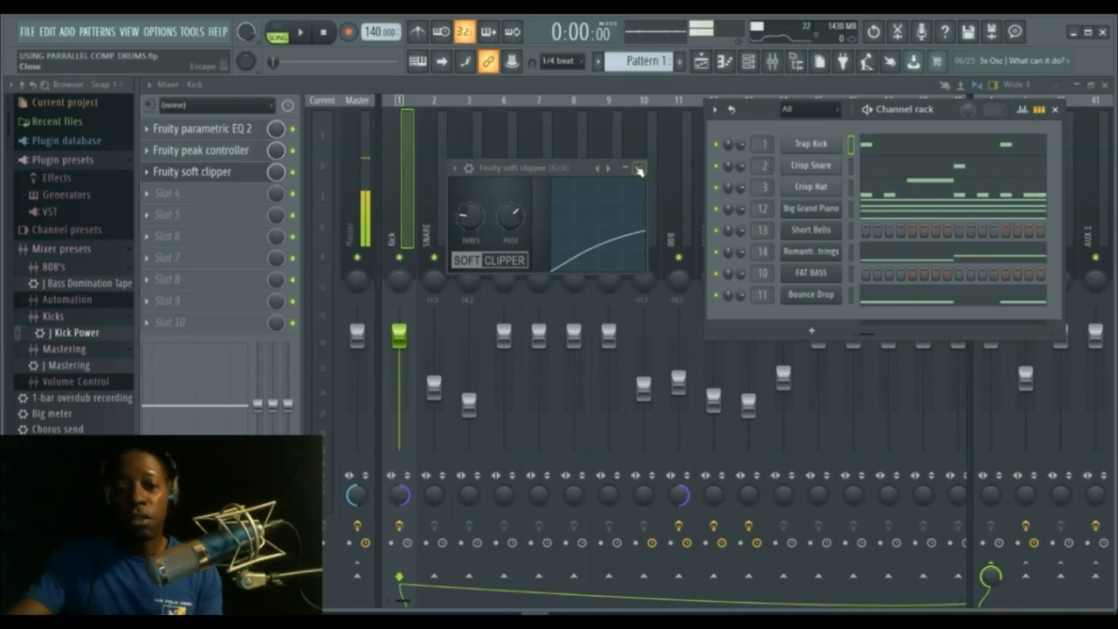
left_click(638, 168)
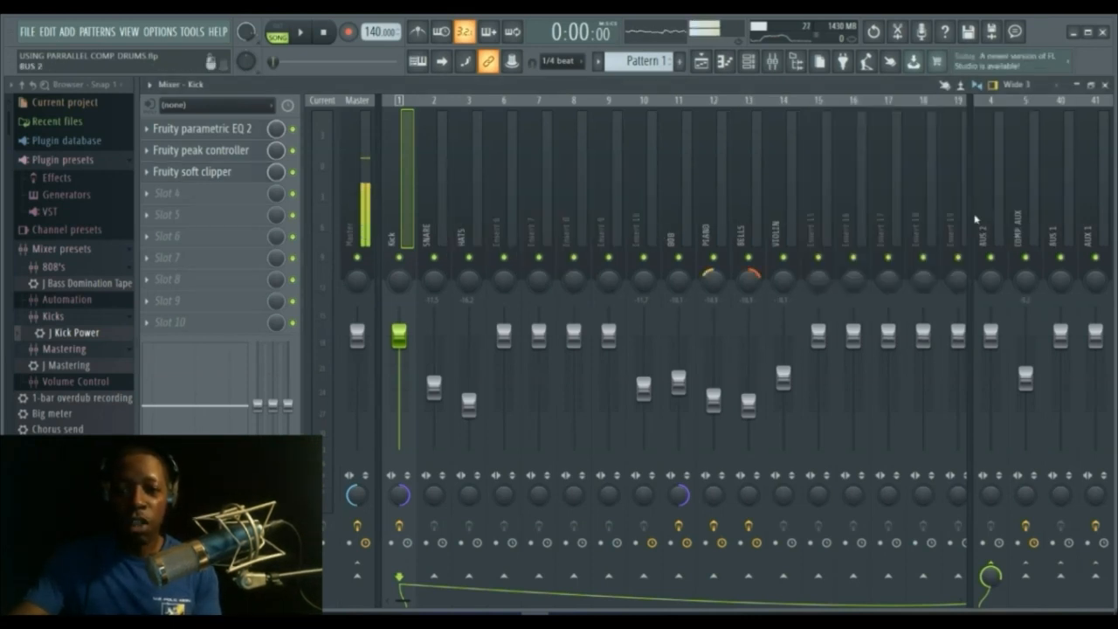
View the Fruity Limiter's compressor settings on the COMP AUX track and close the plugin window
left_click(1023, 225)
left_click(210, 130)
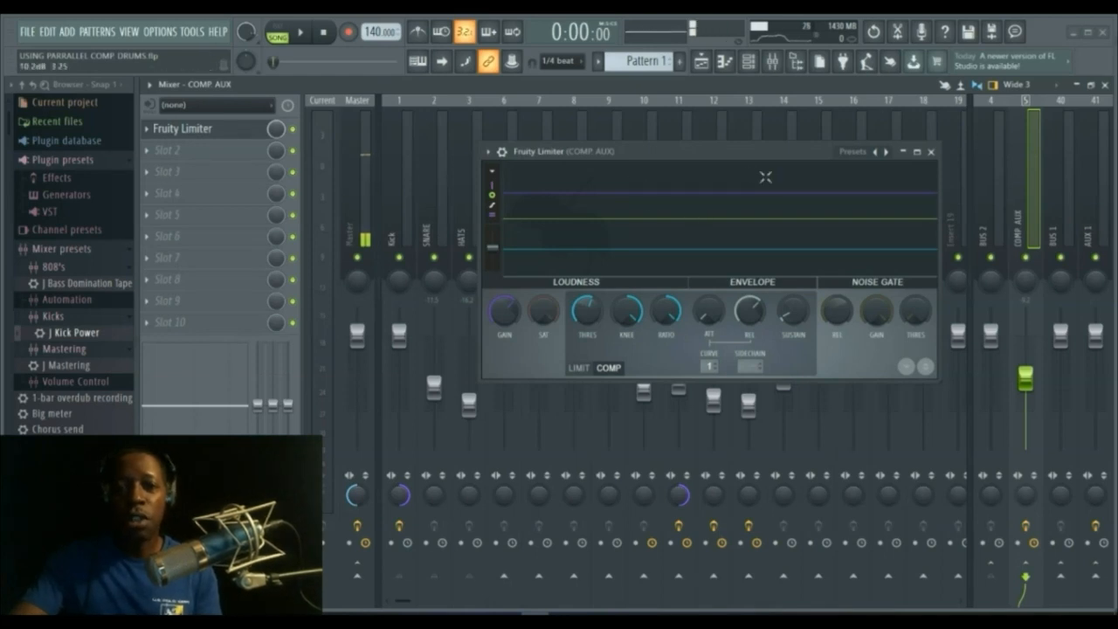
left_click(930, 151)
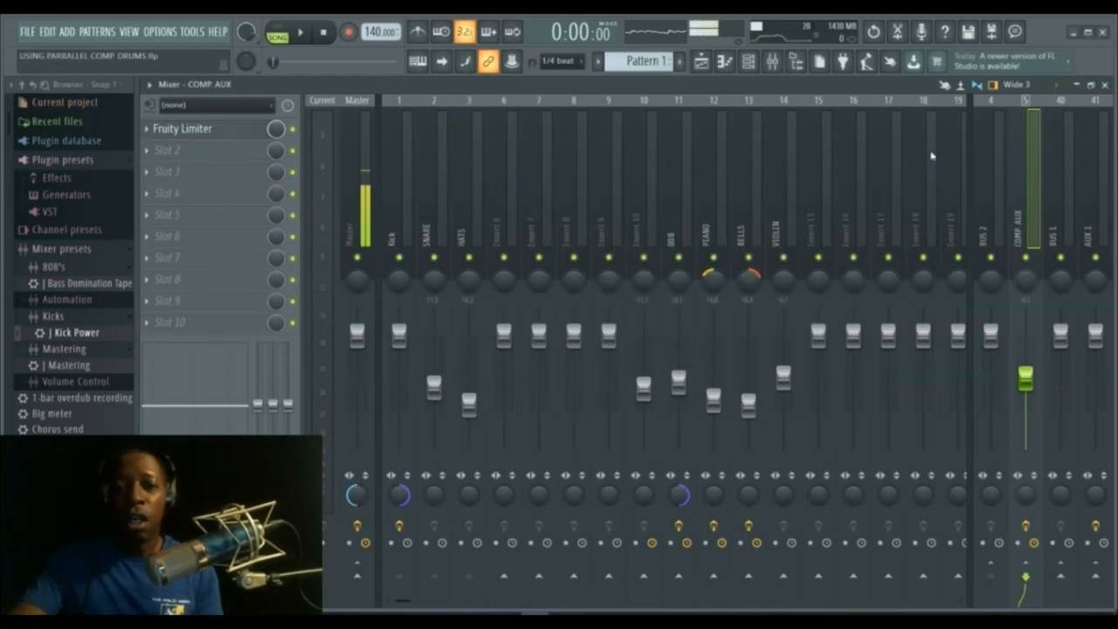